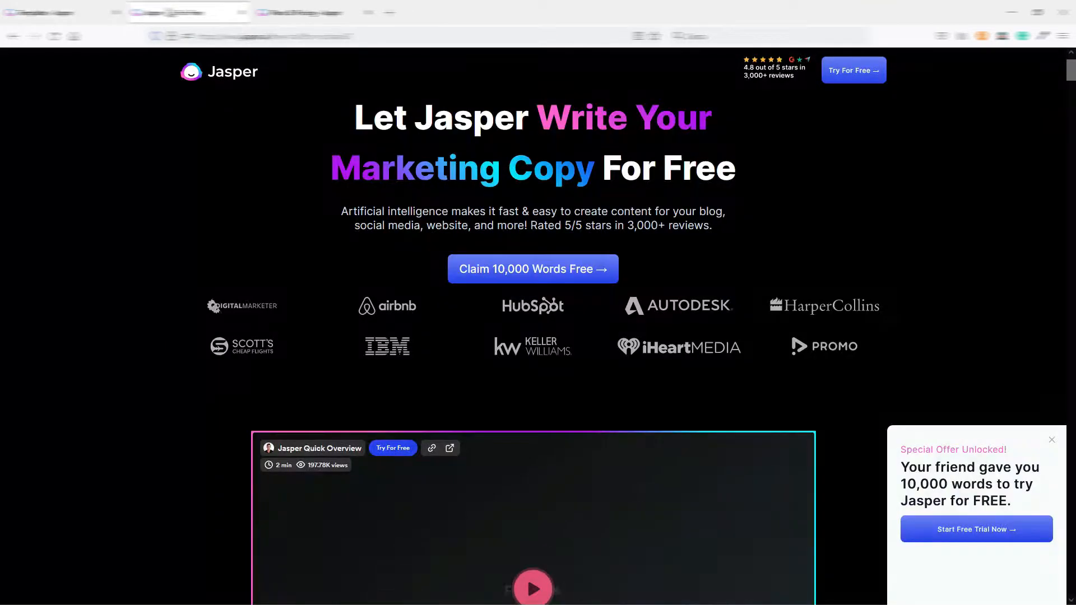
- Switch from the Jasper landing page to the Templates library and look over the available templates
left_click(167, 12)
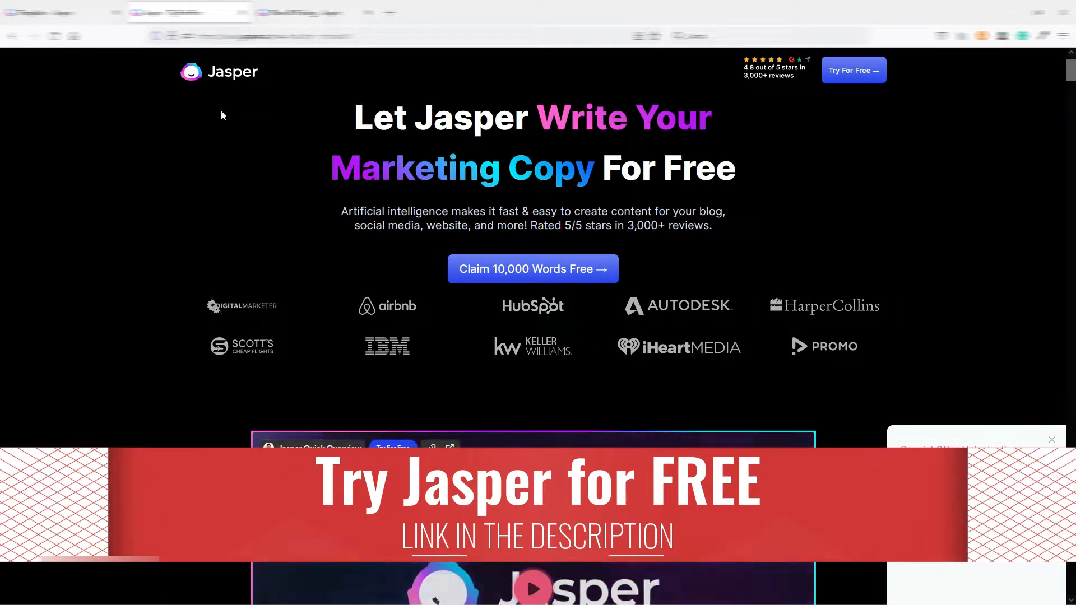
left_click(59, 16)
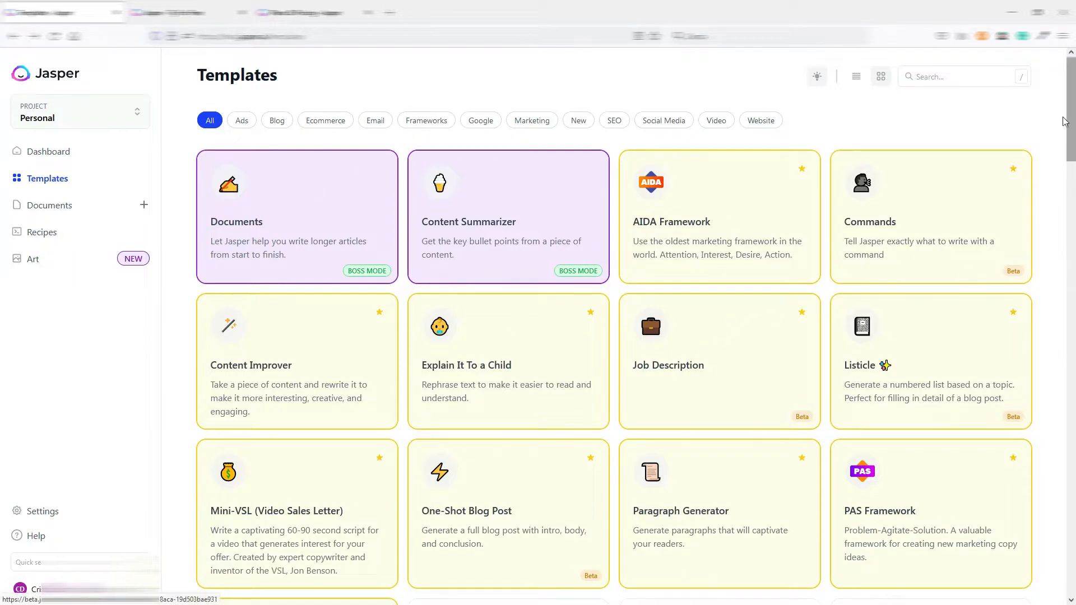
mouse_move(1071, 101)
left_mouse_down()
mouse_move(1071, 263)
mouse_move(1072, 102)
left_mouse_up()
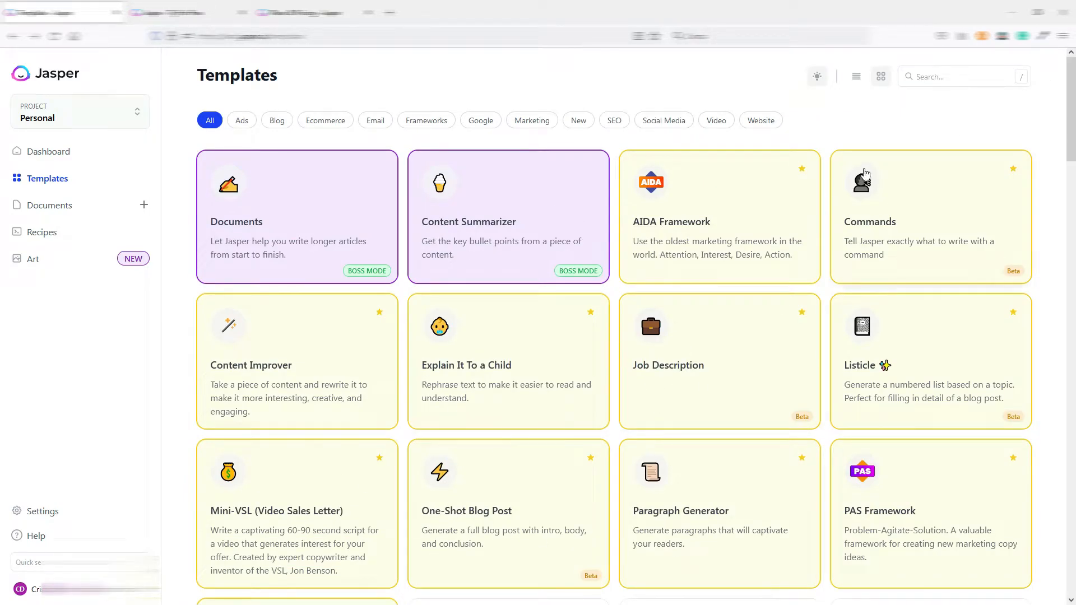
left_click(952, 76)
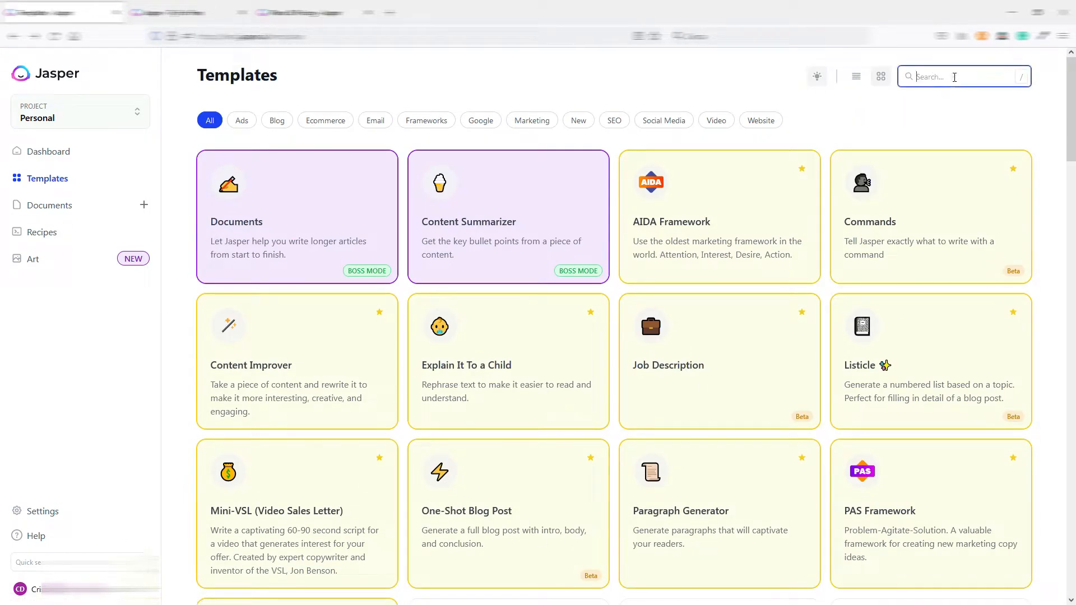
left_click(380, 96)
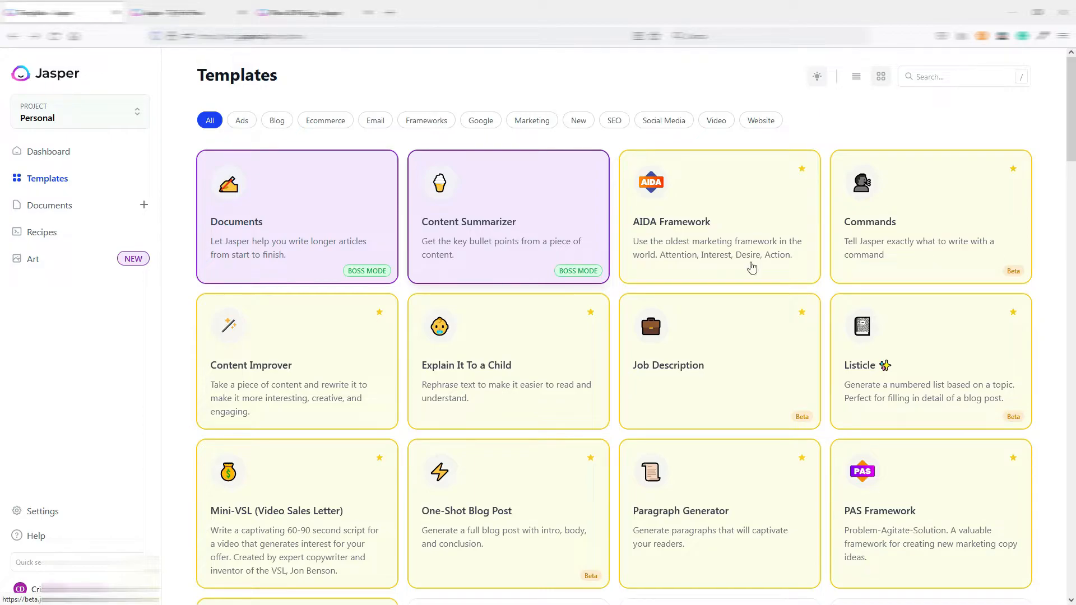
- Inspect the Text Summarizer template's text field at an enlarged size and return to the template library
left_click_drag(1070, 154, 1070, 542)
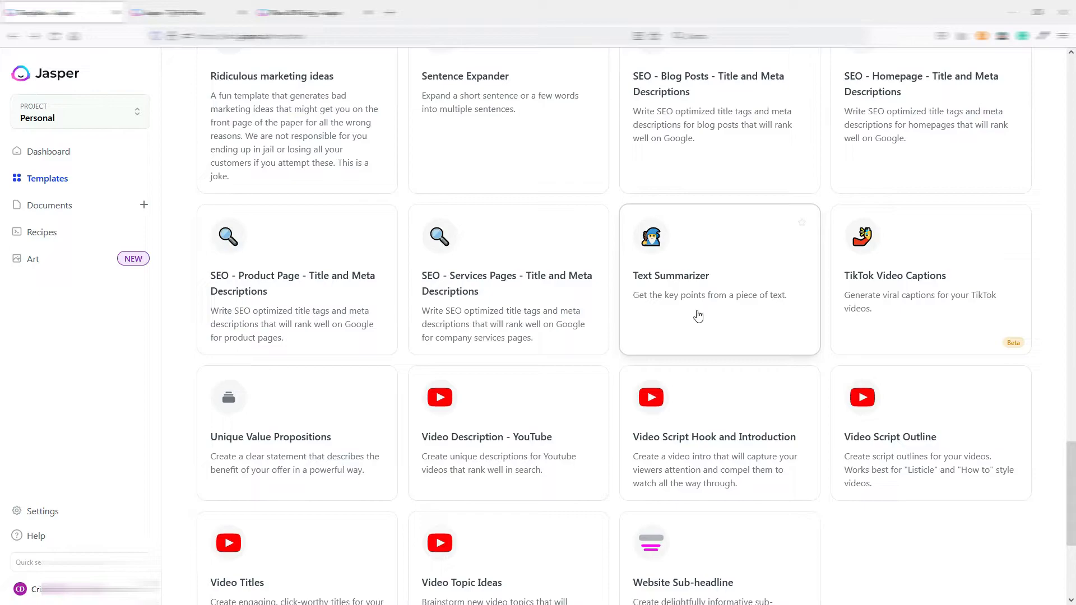
left_click(709, 268)
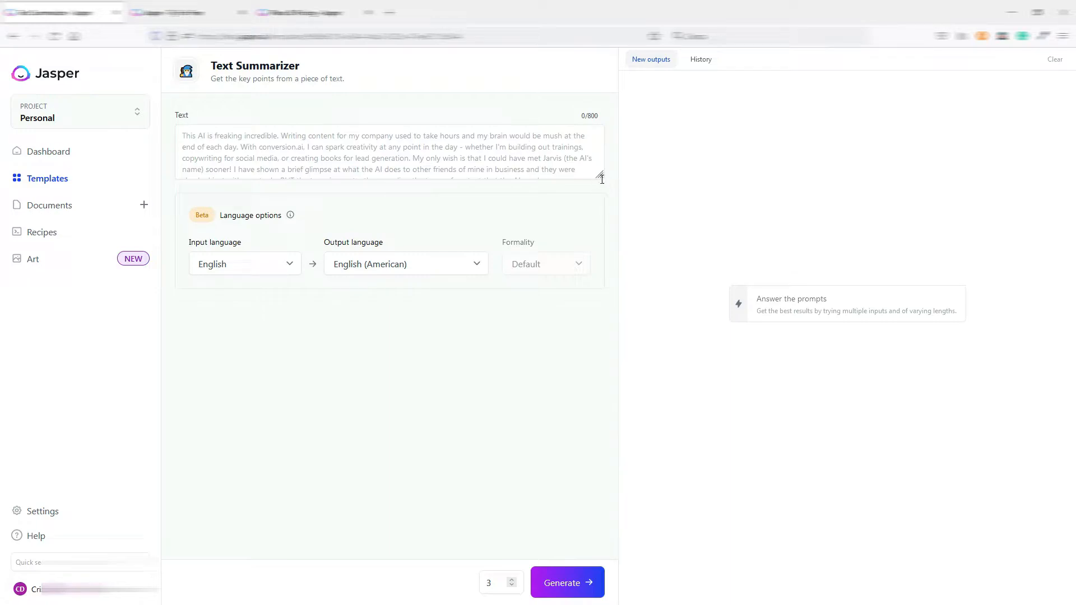
left_click_drag(600, 178, 599, 302)
left_click_drag(598, 177, 603, 246)
left_click(13, 35)
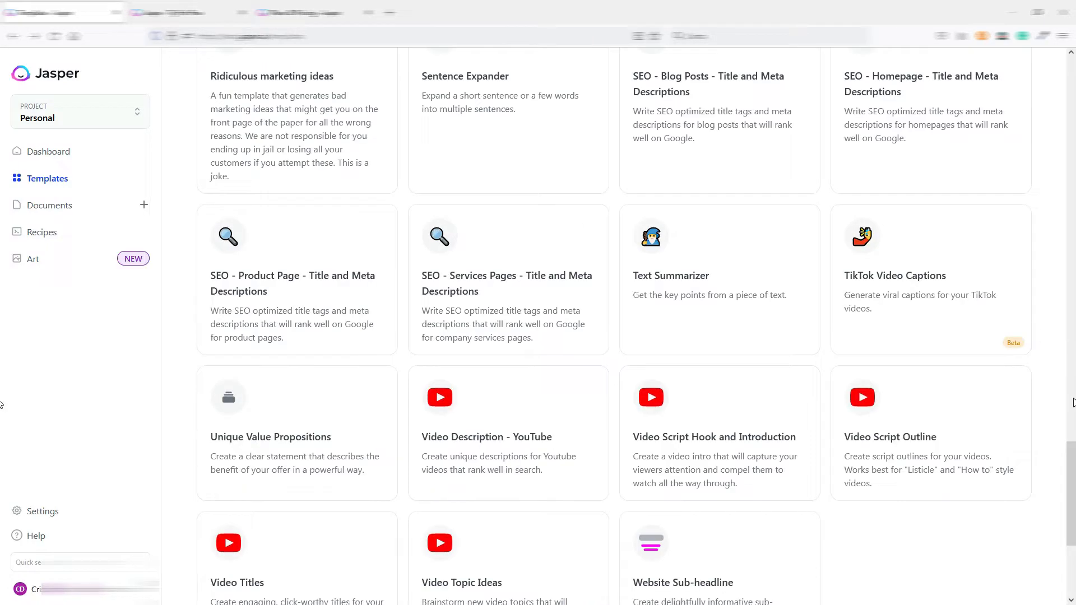
- Open the Content Summarizer template and paste the long-tail keywords article in as its content
scroll(1072, 499, "up", 20)
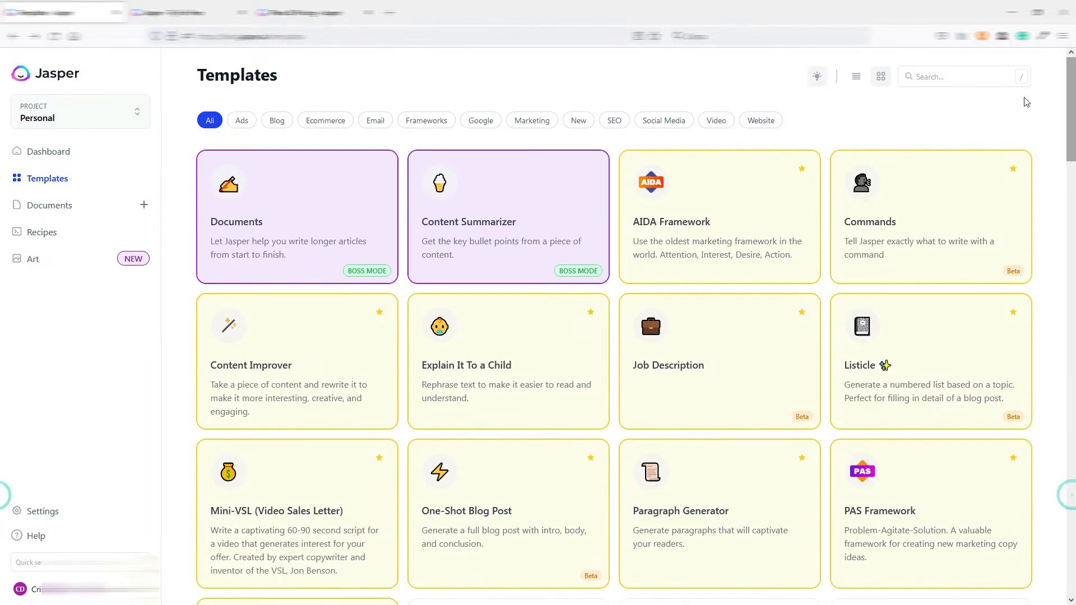
left_click(510, 202)
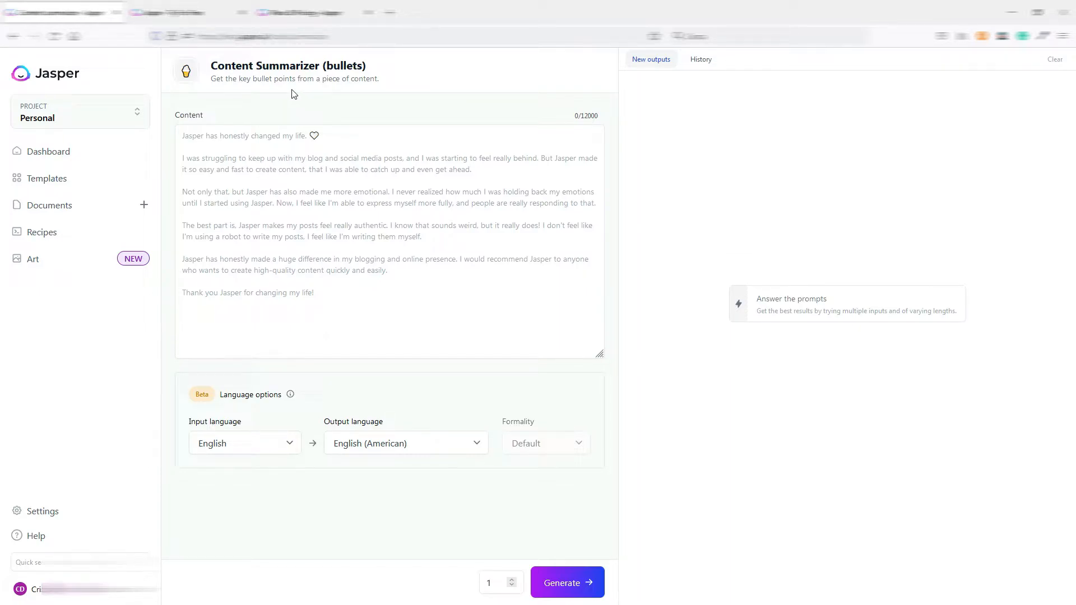
left_click(431, 210)
key("ctrl+v")
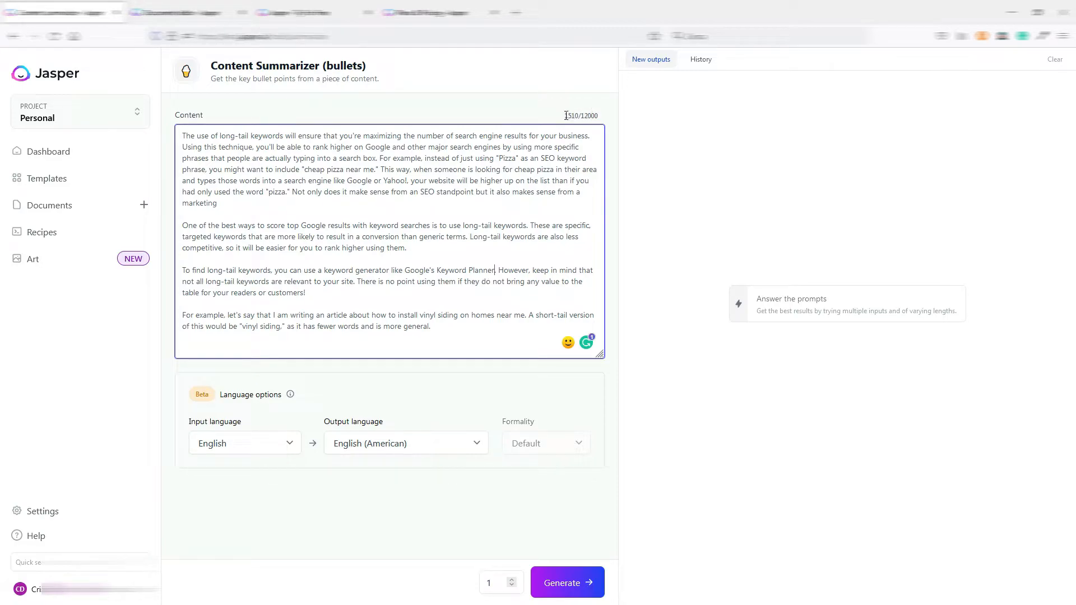
- Check the pasted content's character count against the limit and generate one bullet summary
left_click_drag(564, 115, 577, 115)
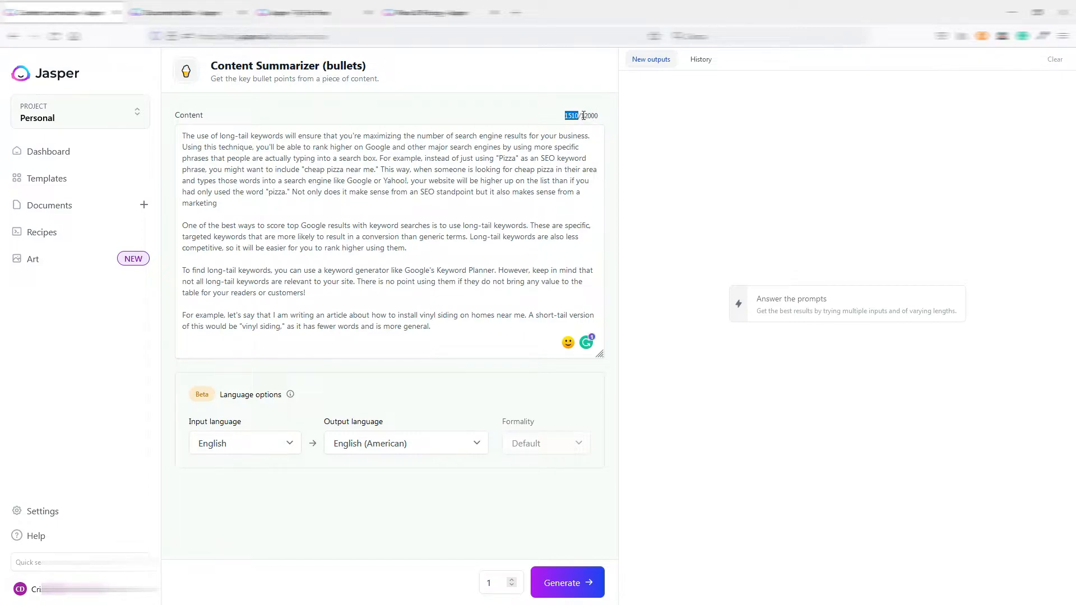
left_click_drag(581, 115, 599, 115)
left_click(562, 583)
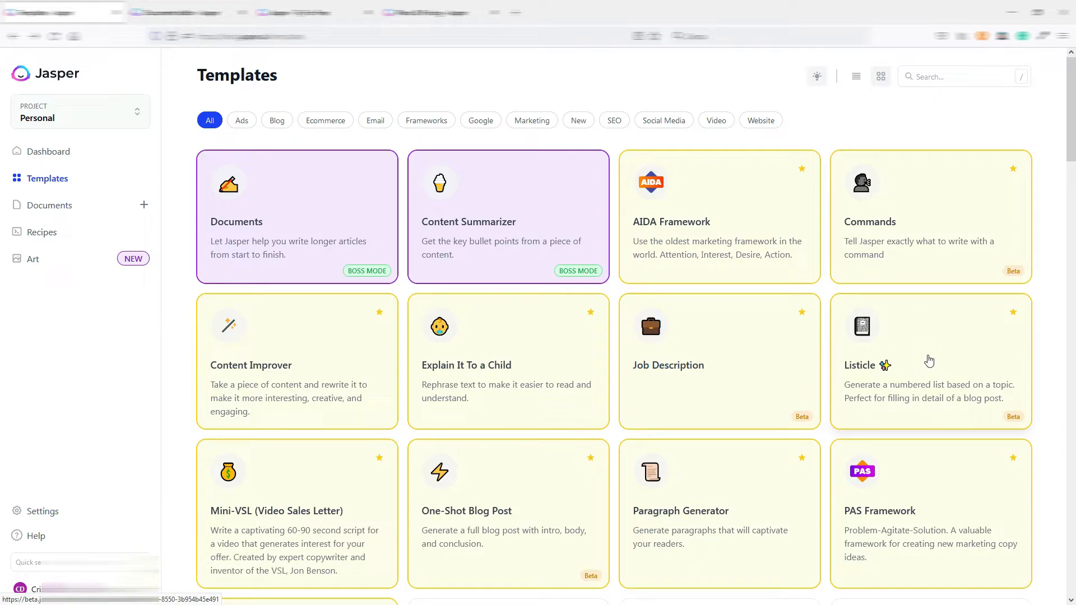
- Open the Listicle template from the library and enter the topic "best selling music artists in history"
scroll(929, 360, "down", 1)
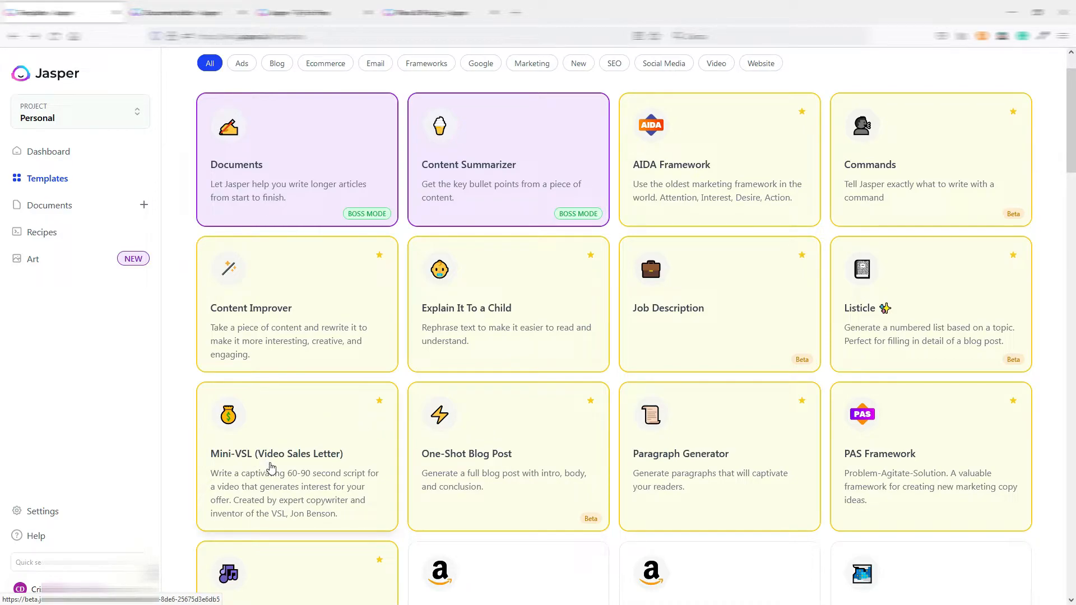
scroll(312, 465, "up", 1)
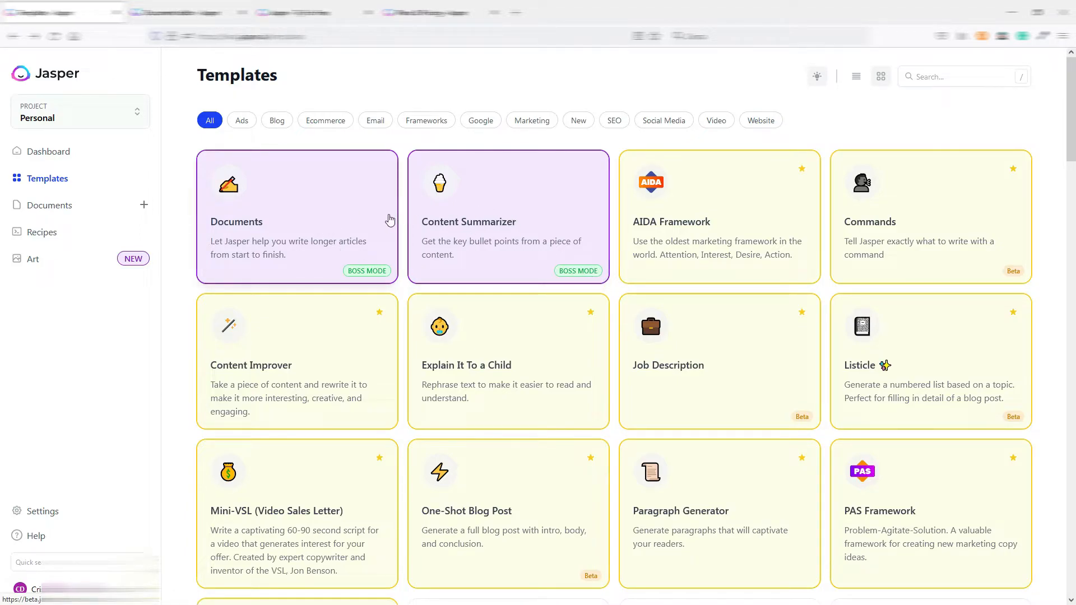
left_click(921, 363)
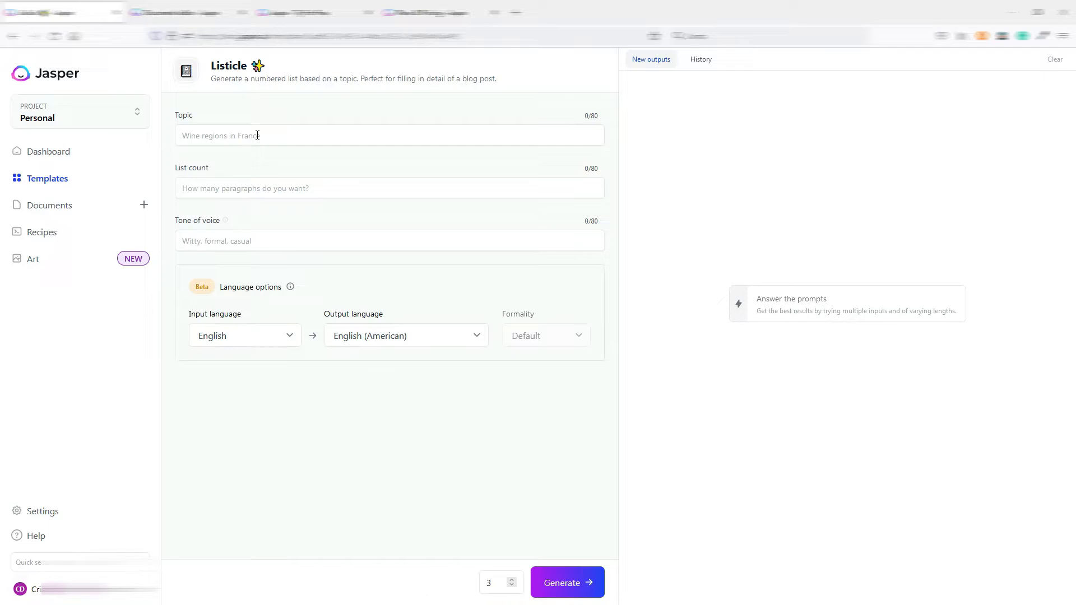
left_click(307, 135)
type("best selling music artists in history")
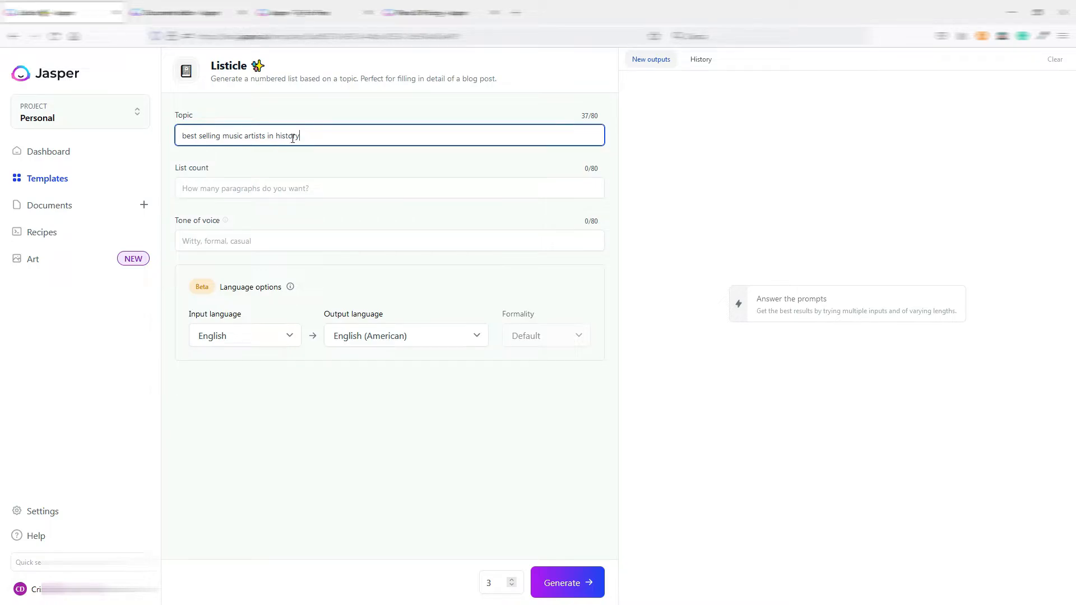
- Set the listicle's list count to 5 and its tone of voice to "witty"
left_click(210, 186)
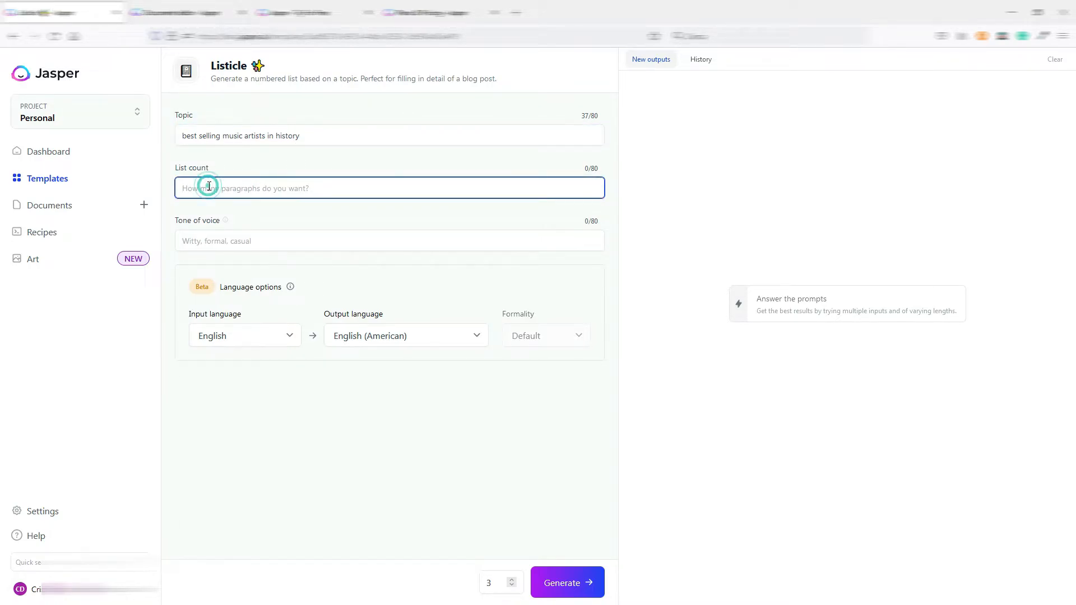
type("5")
left_click(250, 240)
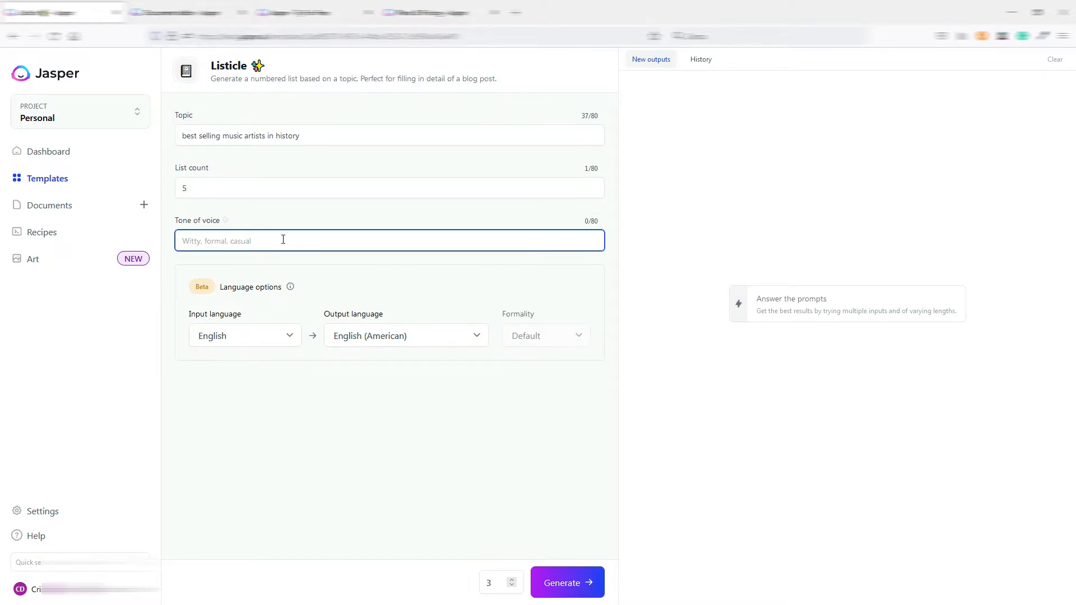
type("witty")
- Reduce the number of outputs to 1 and generate the listicle
left_click(513, 580)
left_click(513, 587)
left_click(512, 587)
left_click(513, 586)
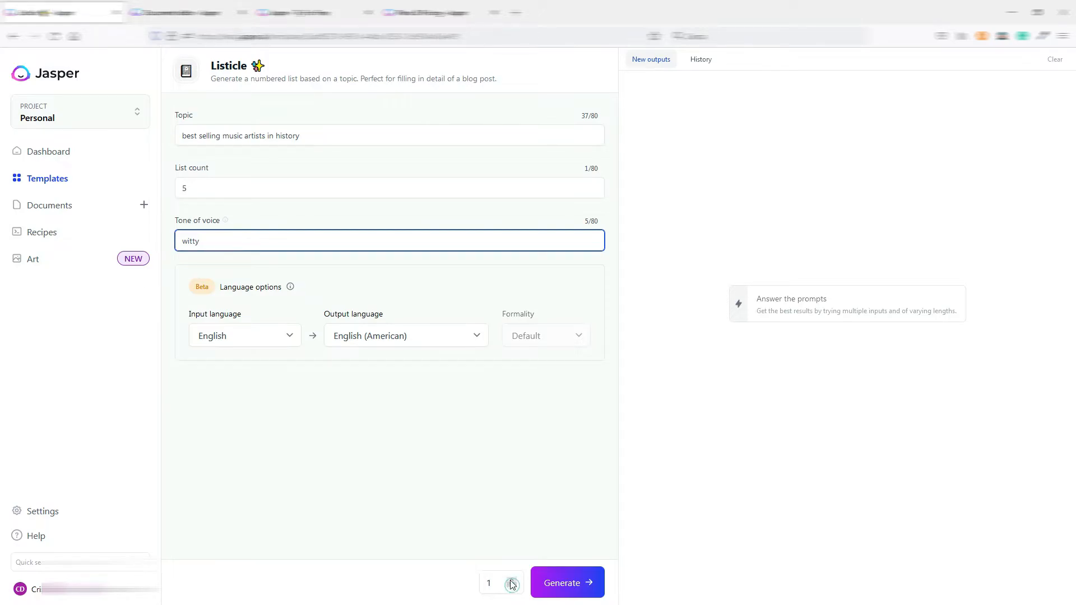
left_click(566, 584)
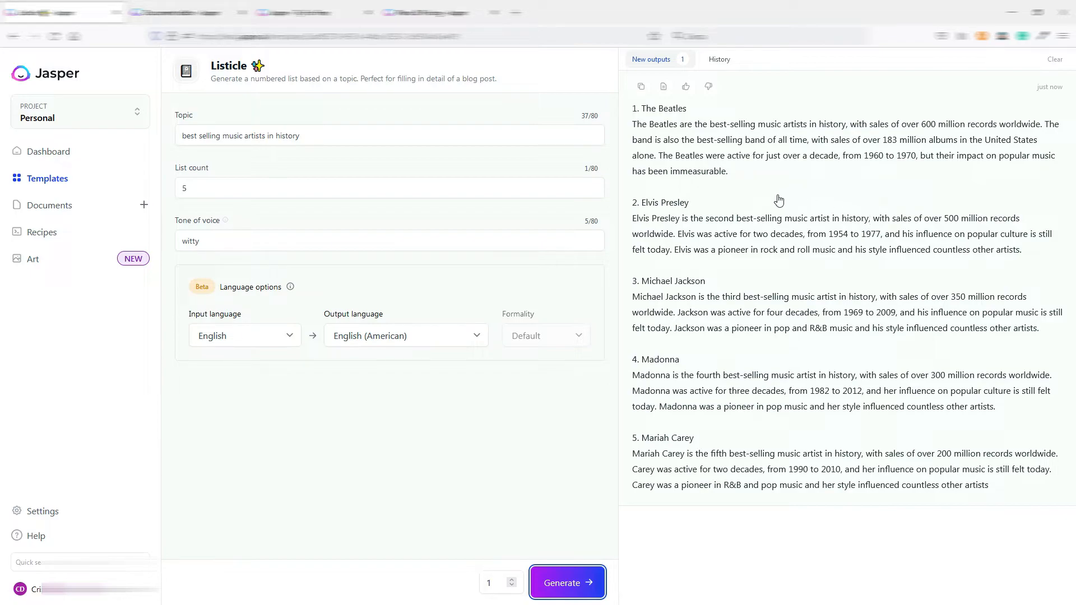
- Open the generated listicle in the document editor and switch to the One-Shot Blog Post template
left_click(664, 88)
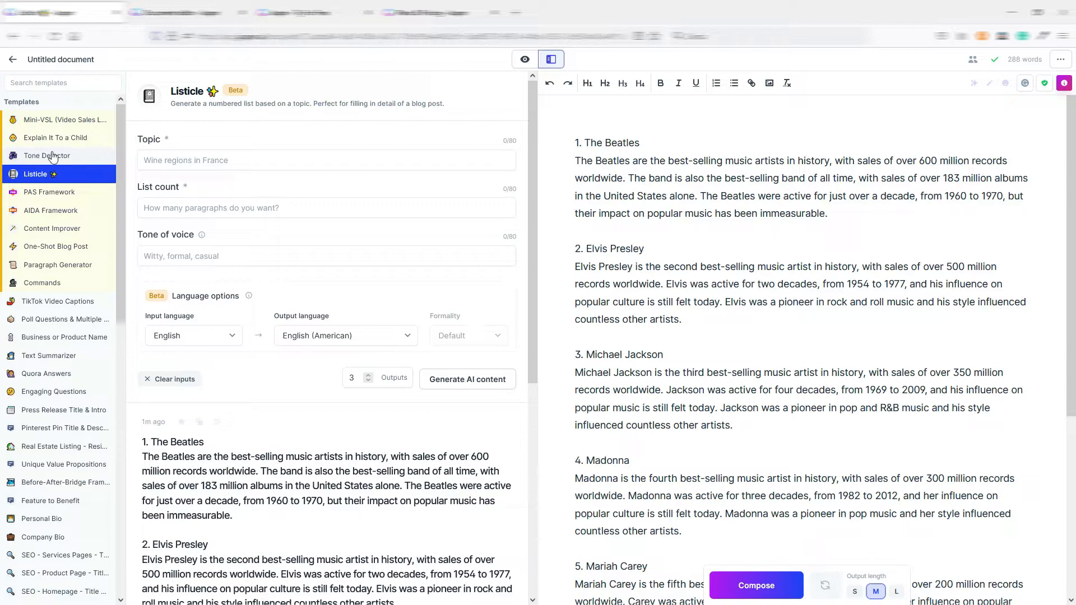
left_click(45, 248)
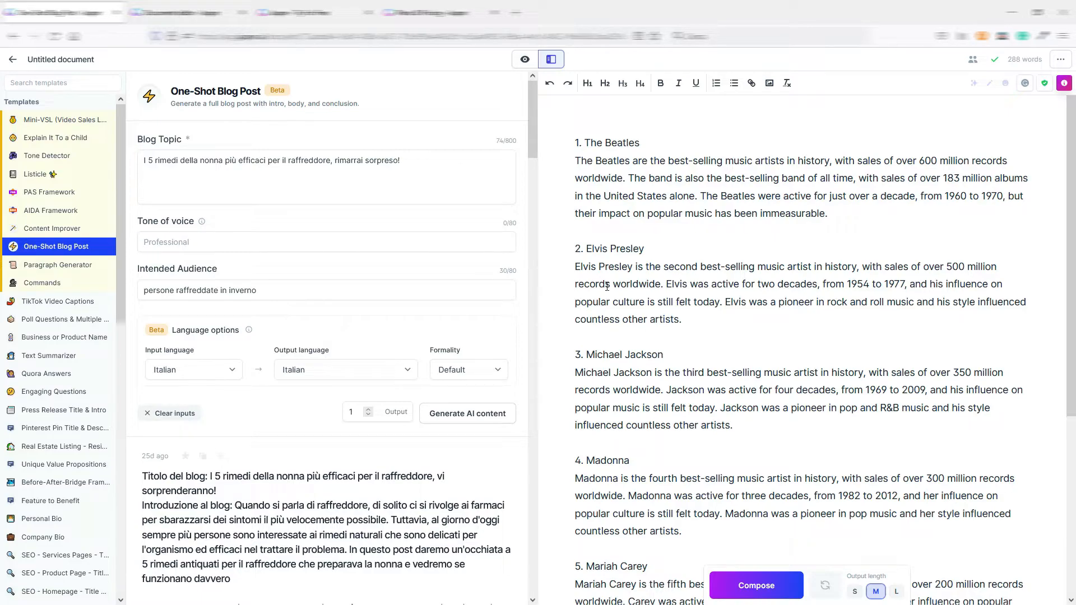
- Replace the blog topic with the document's Beatles passage, headed "The Beatles are the best selling music artists in history"
triple_click(409, 193)
key("BackSpace")
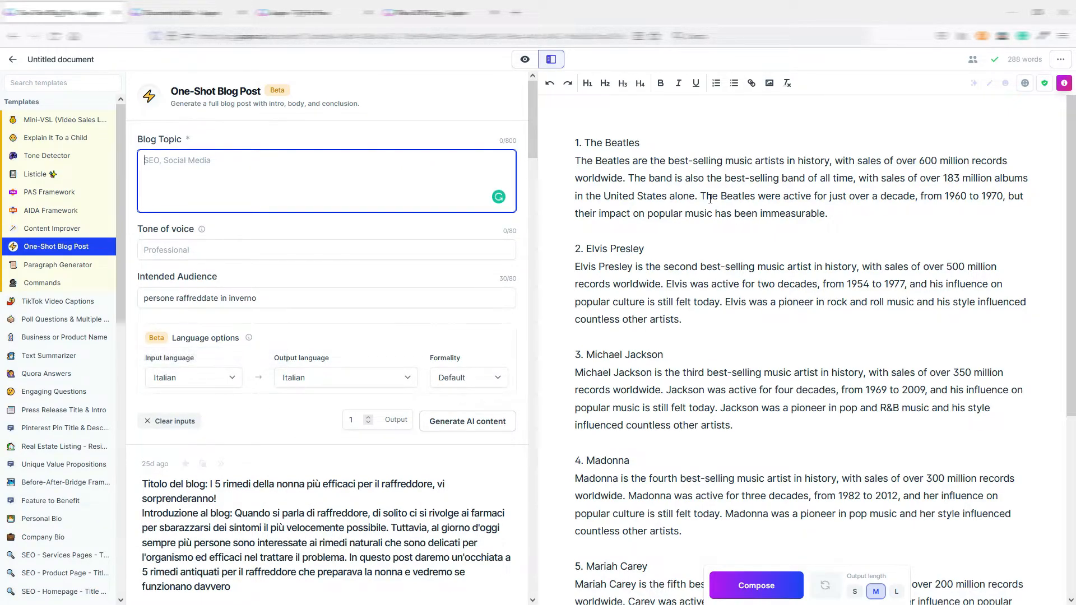
left_click_drag(585, 142, 822, 214)
key("ctrl+c")
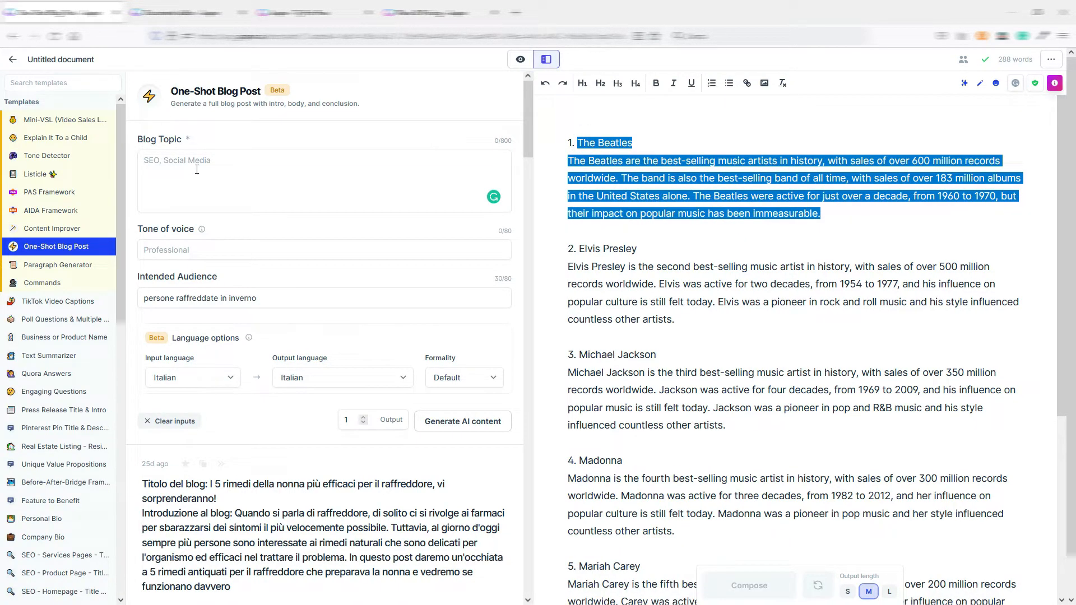
left_click(197, 167)
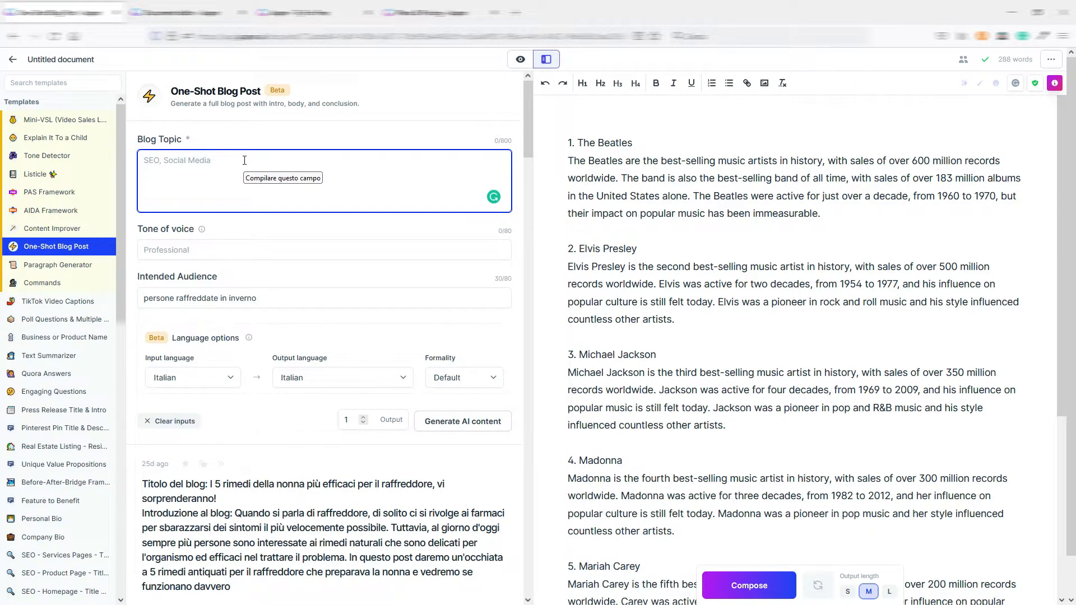
key("ctrl+v")
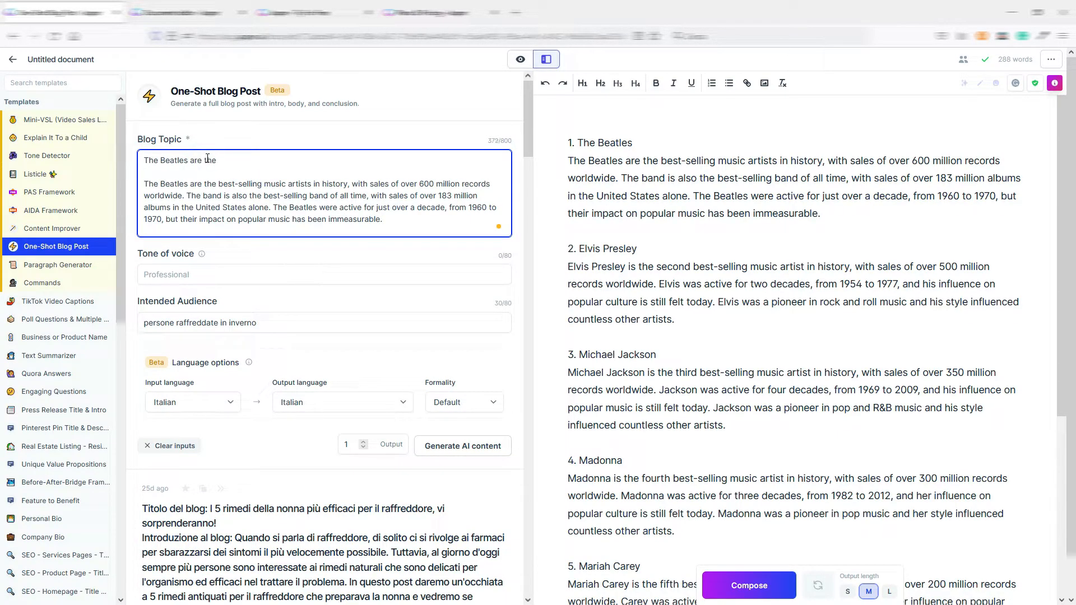
type("are the best selling music artists in history")
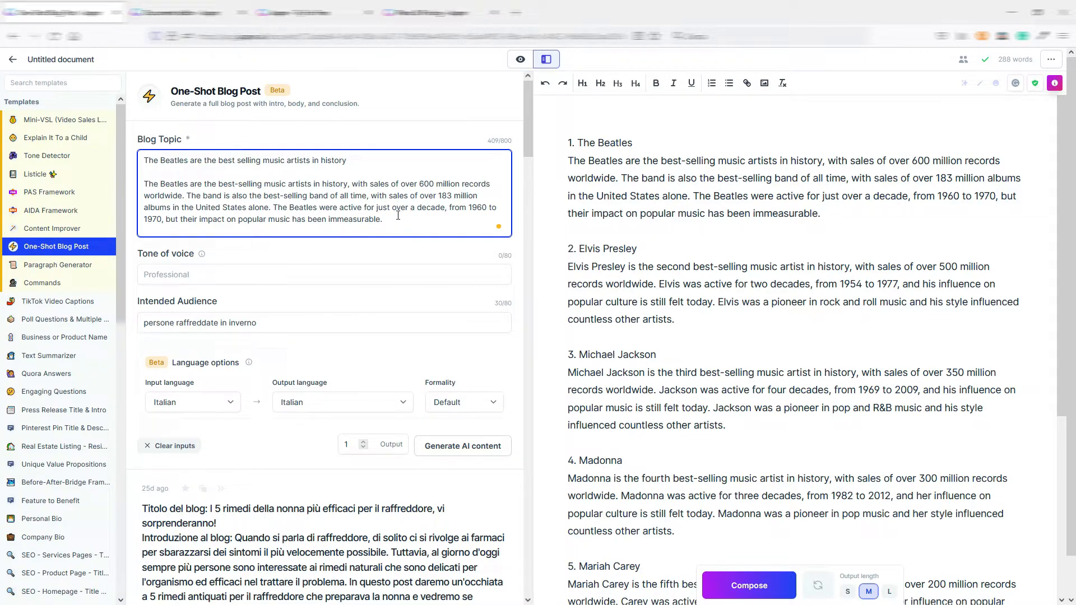
- Set the blog post's tone of voice to "witty" and replace the intended audience with "music passionates"
left_click(177, 276)
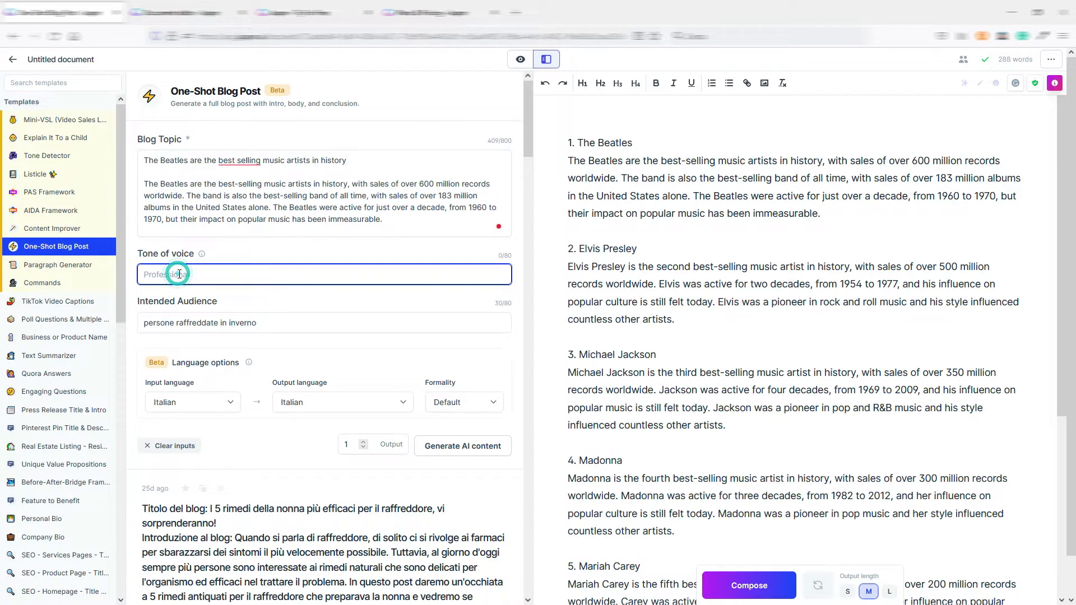
type("witty")
left_click(293, 323)
key("ctrl+a")
key("BackSpace")
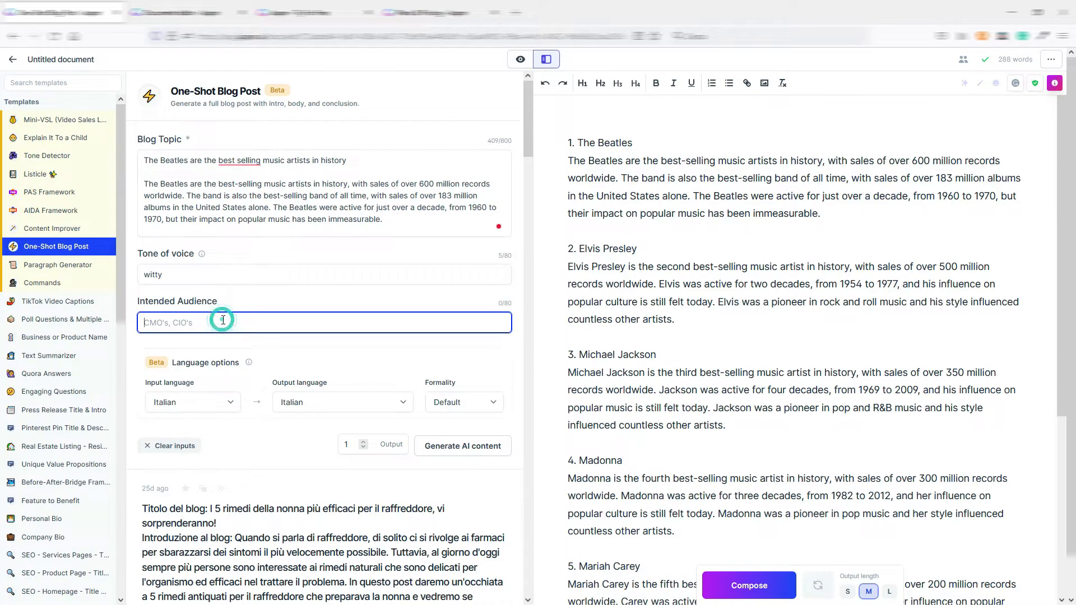
type("music passionates")
- Set the input language to English and the output language to English (American), and generate the blog post
left_click(197, 401)
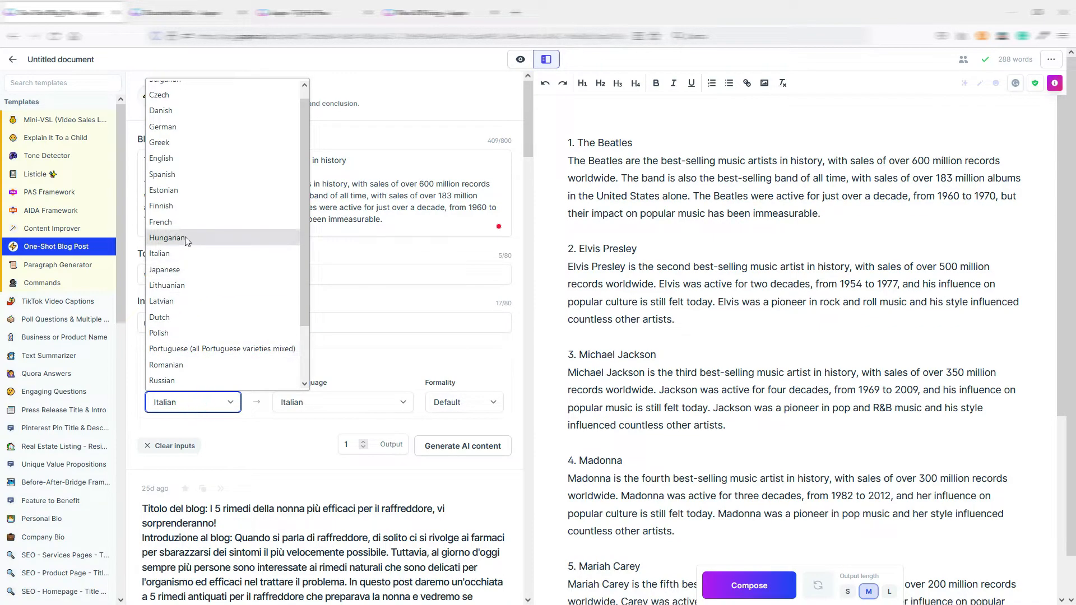
left_click(190, 158)
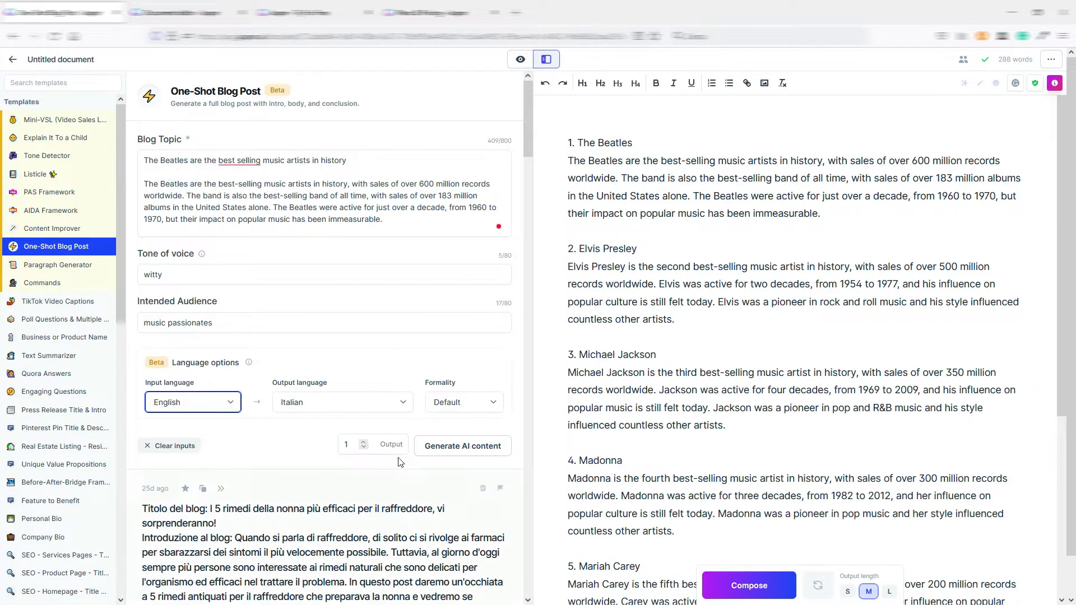
left_click(374, 412)
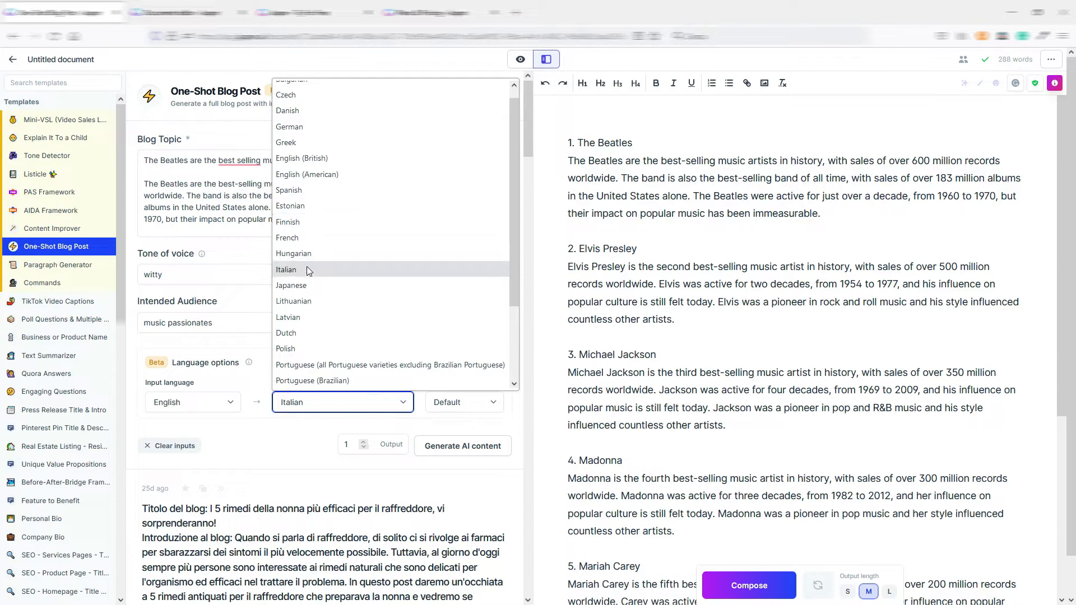
left_click(312, 176)
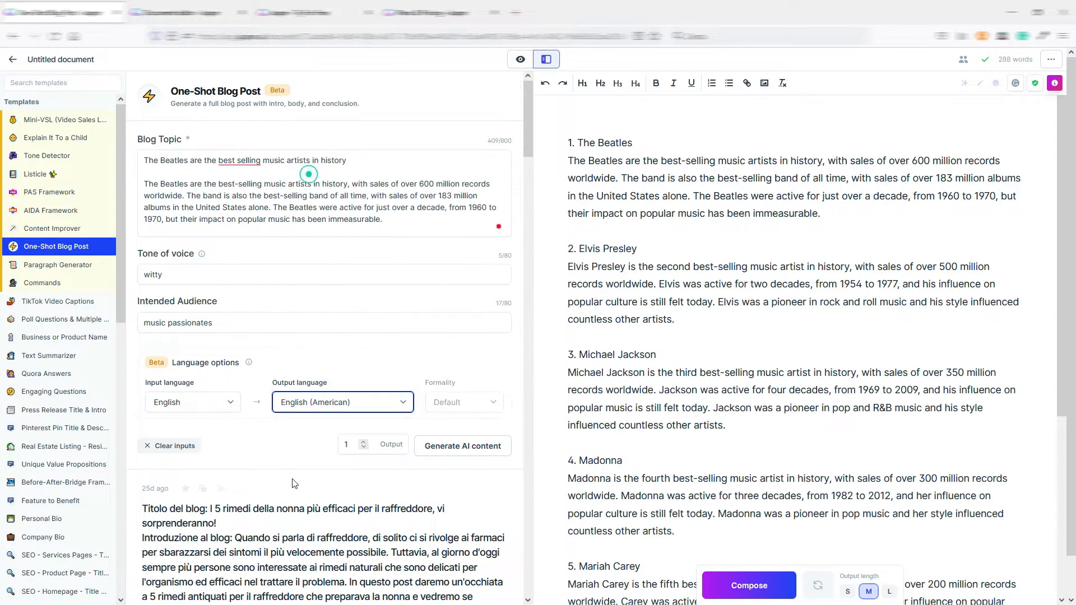
left_click(295, 430)
left_click(458, 446)
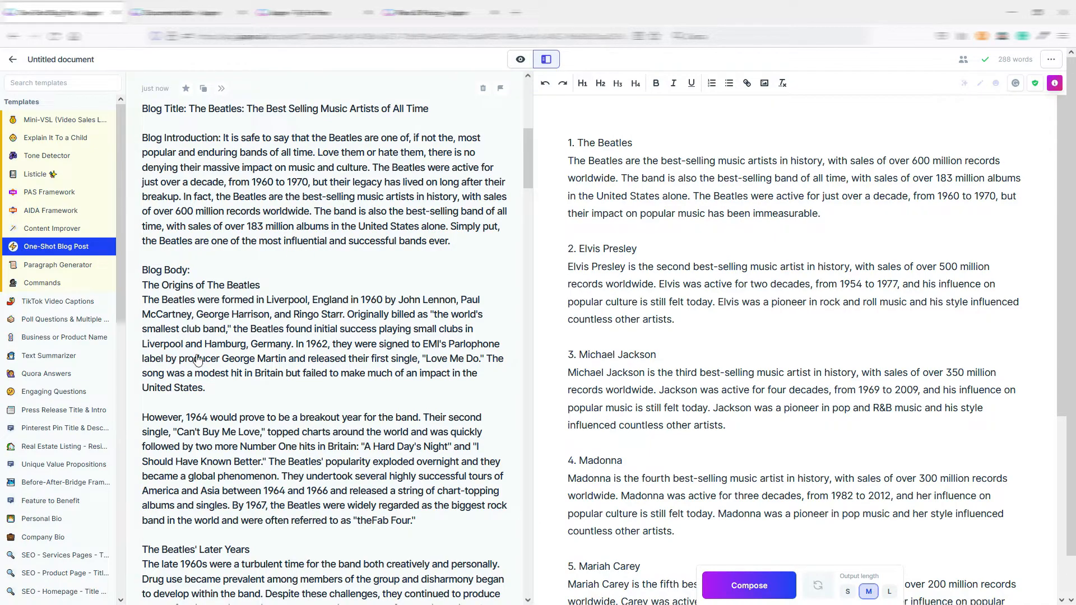
- Review the generated Beatles blog post from its introduction through the body sections to the conclusion
scroll(263, 354, "down", 5)
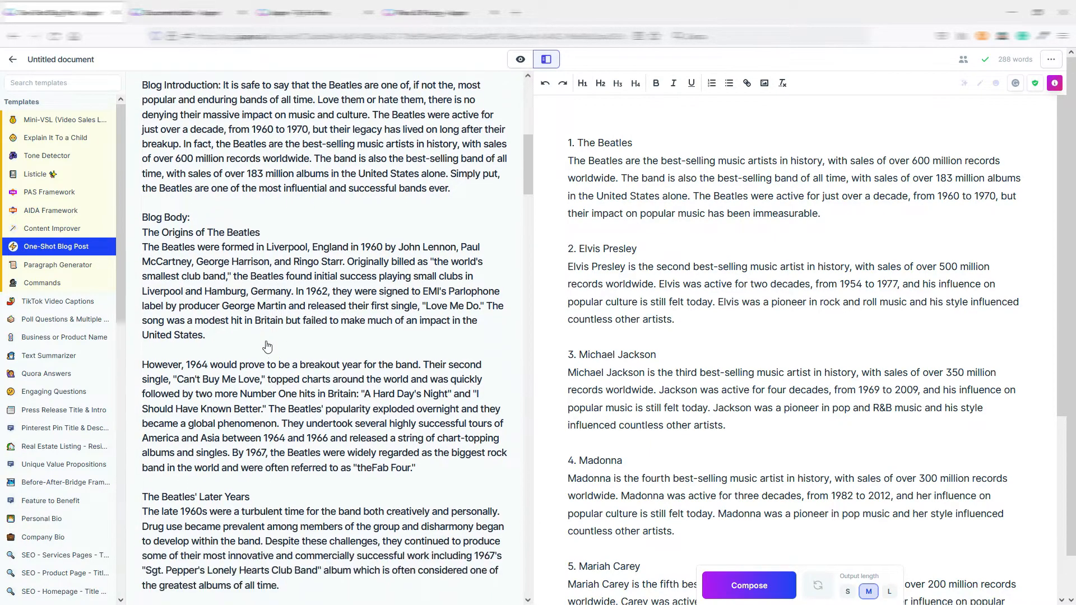
scroll(233, 399, "down", 2)
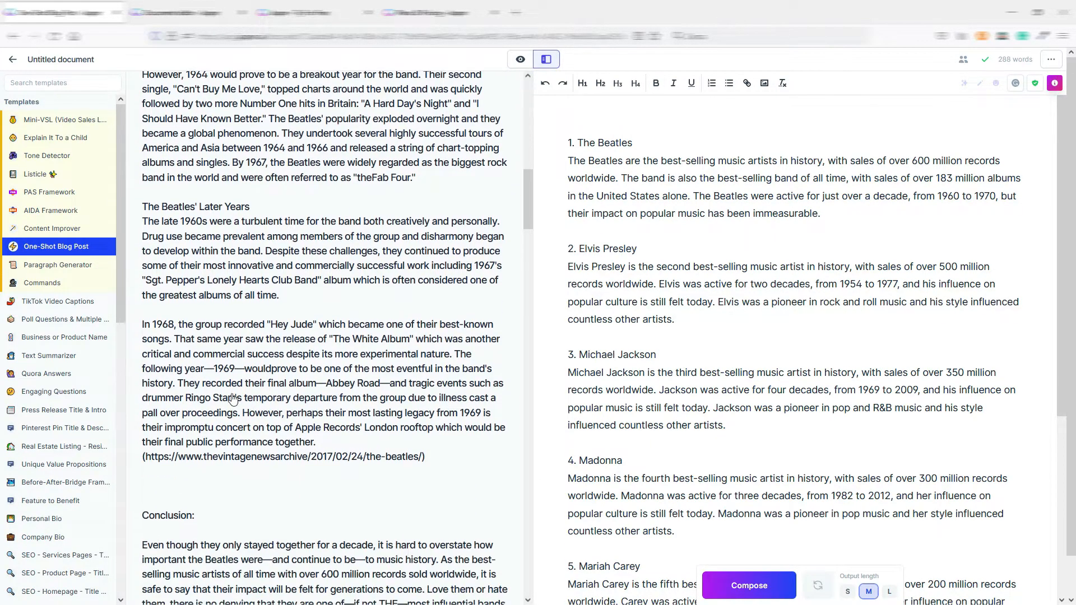
scroll(299, 399, "up", 2)
scroll(301, 399, "down", 1)
scroll(301, 399, "down", 5)
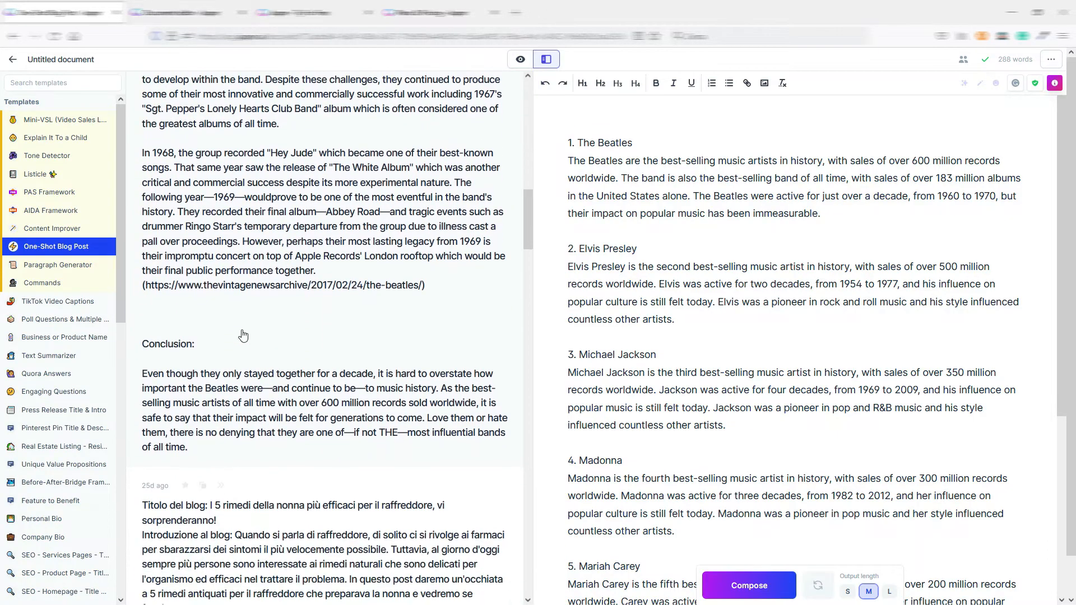
scroll(339, 399, "up", 2)
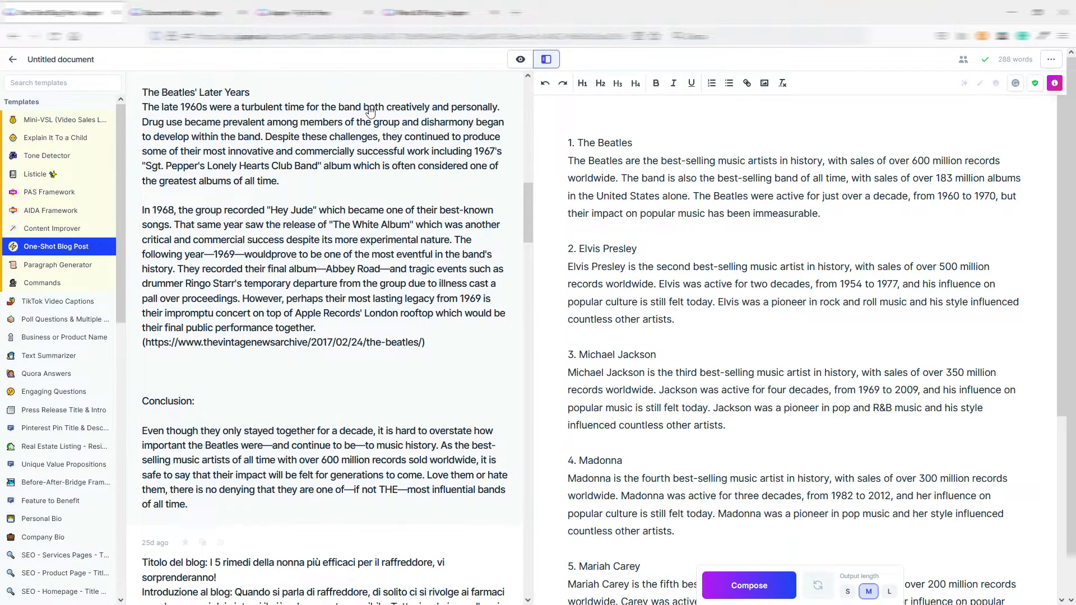
scroll(345, 445, "up", 1)
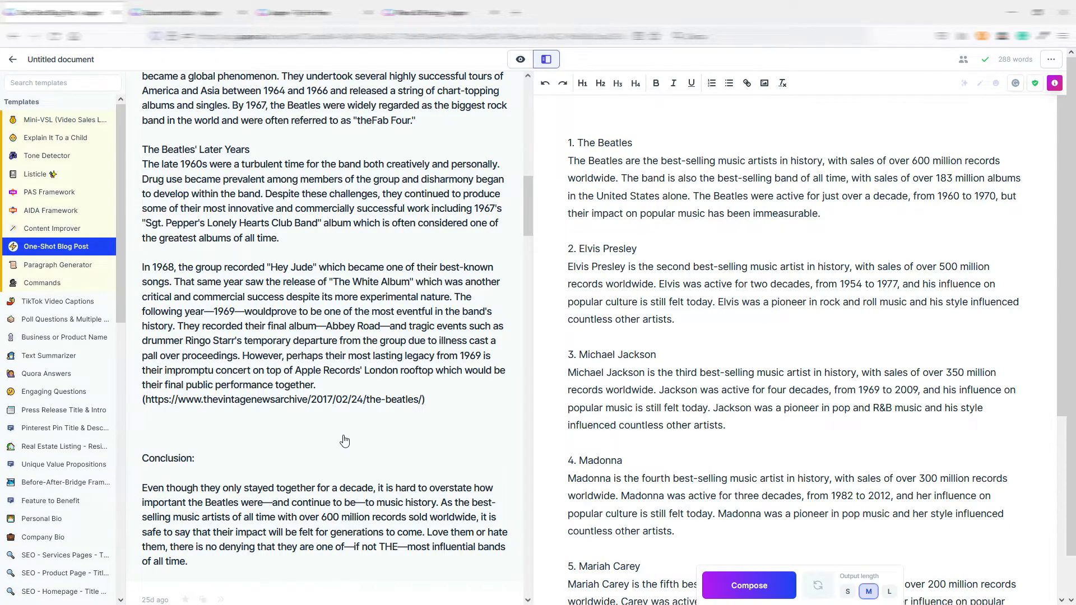
scroll(345, 441, "up", 8)
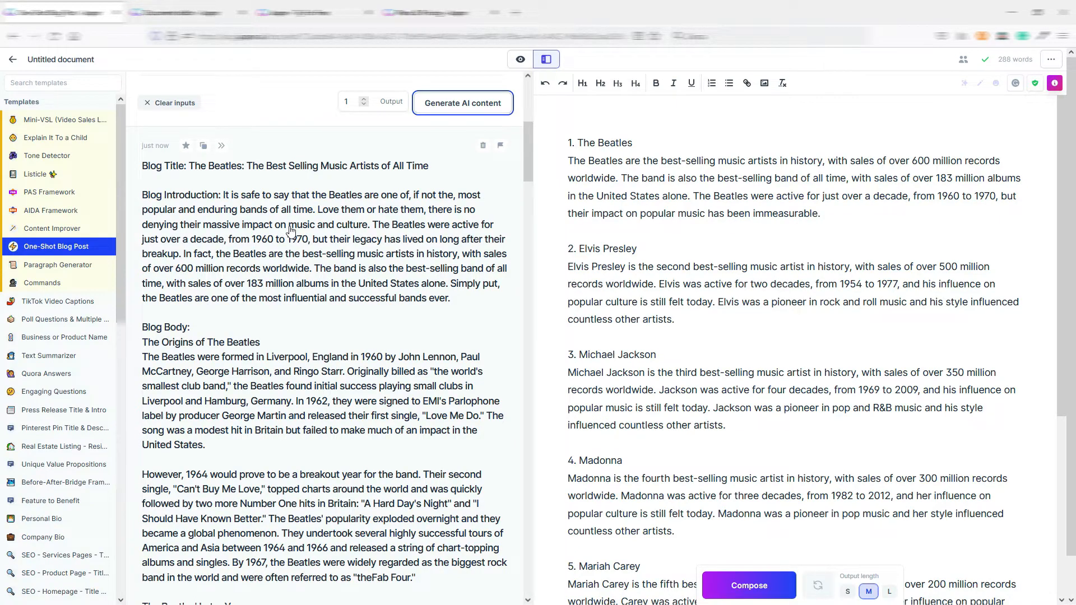
- Open the generated blog post and copy the two body paragraphs under "The Origins of The Beatles"
left_click(194, 367)
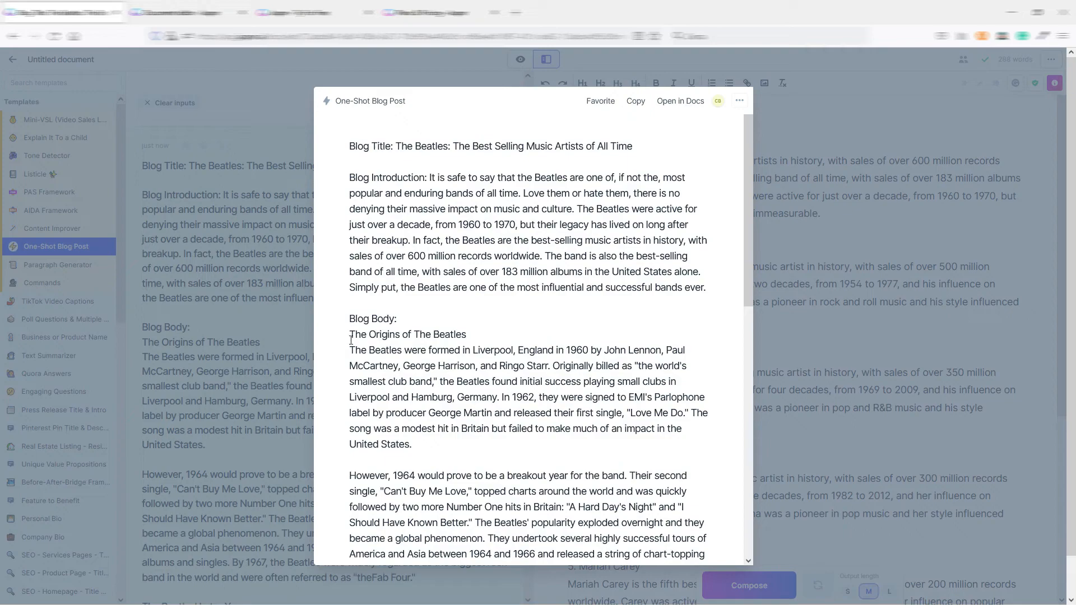
left_click_drag(349, 356, 584, 294)
key("ctrl+c")
right_click(593, 253)
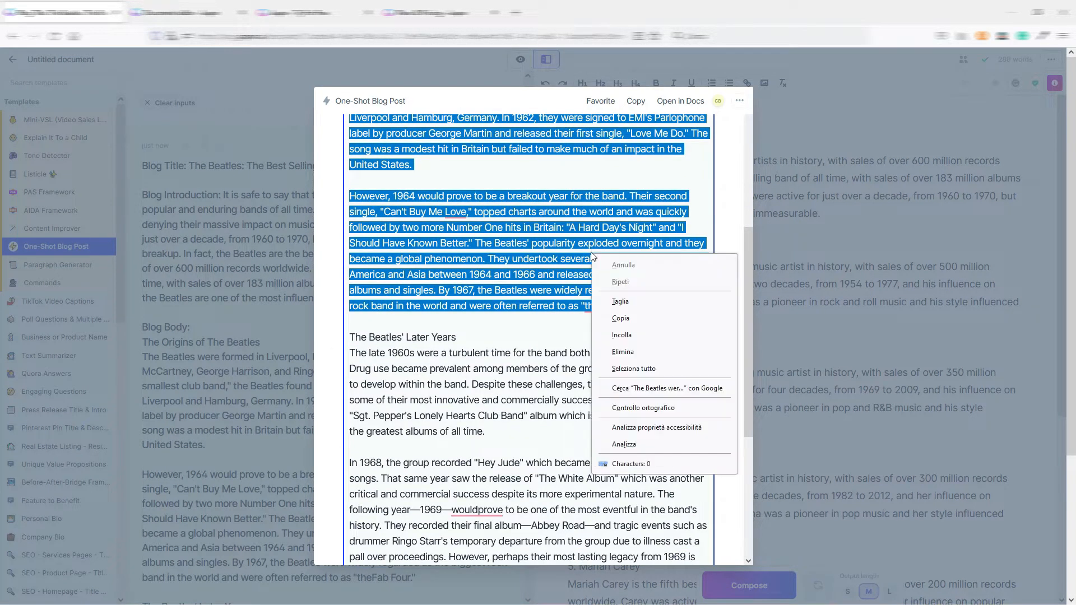
left_click(621, 318)
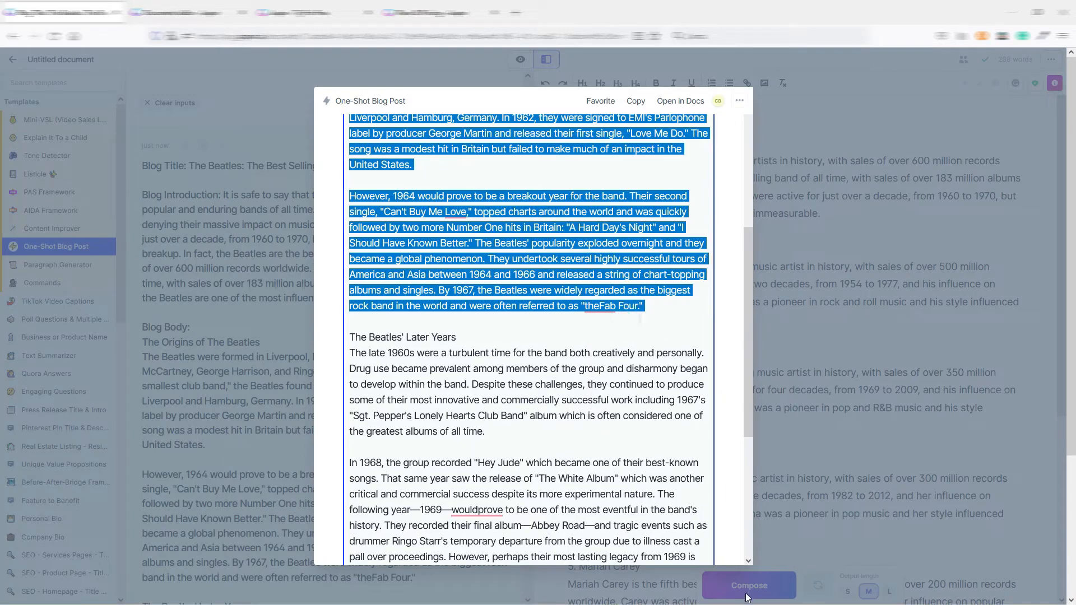
left_click(884, 132)
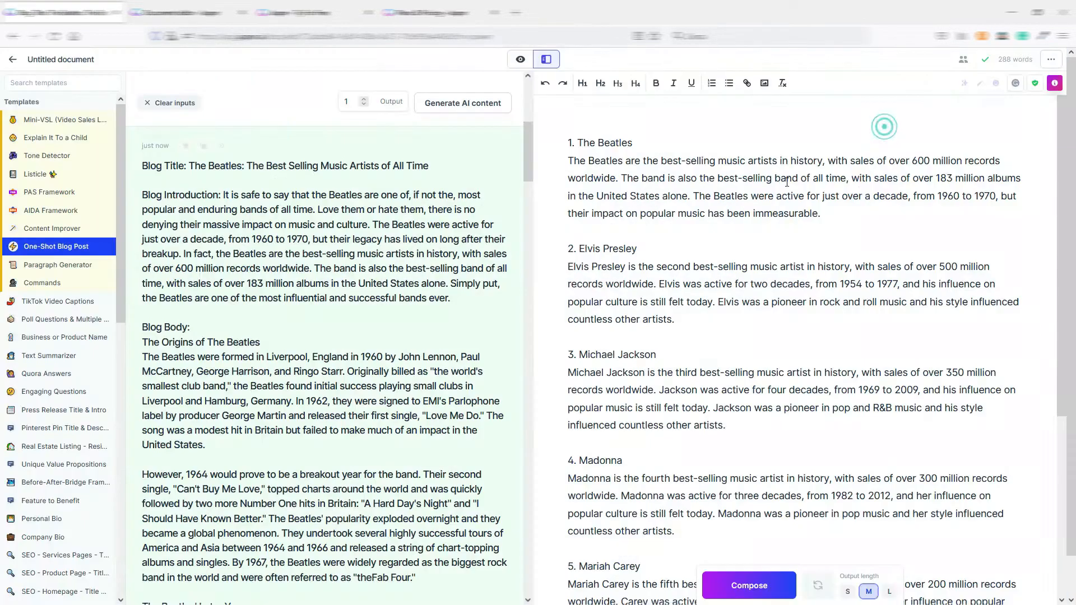
- Paste the copied paragraphs below the document's "1. The Beatles" entry, separated from it by a blank line
left_click(852, 213)
key("Return")
key("ctrl+v")
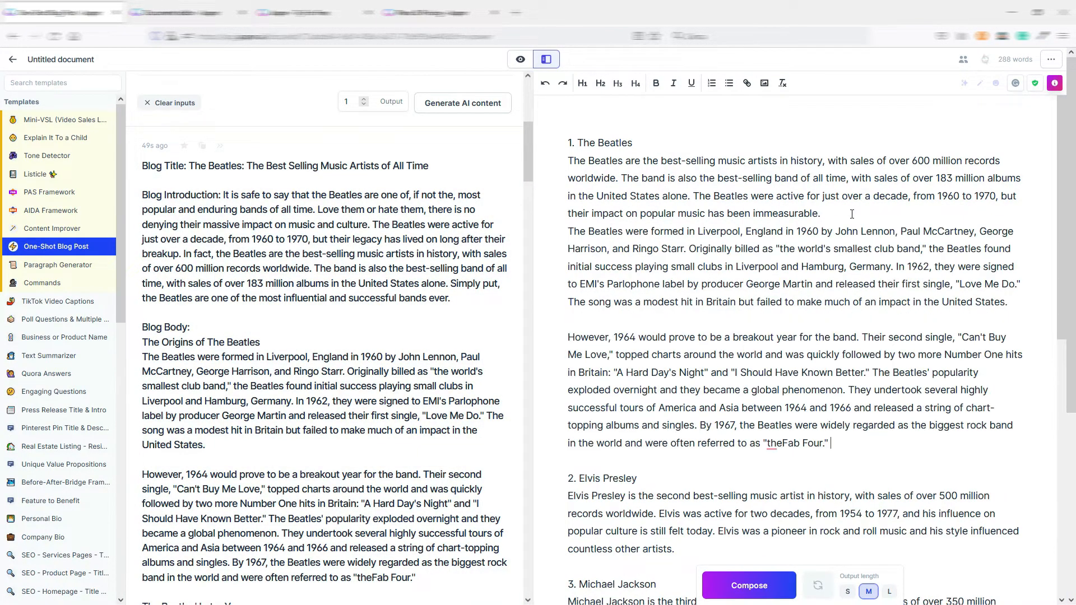
key("Return")
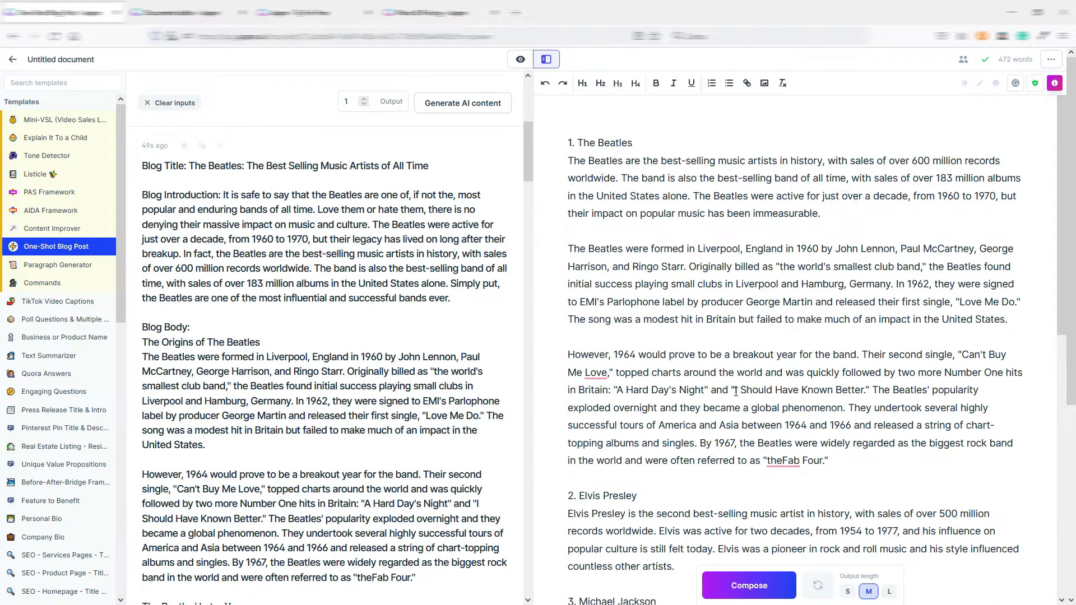
- Review the expanded listicle document from The Beatles entry down to the Mariah Carey entry
scroll(740, 237, "down", 2)
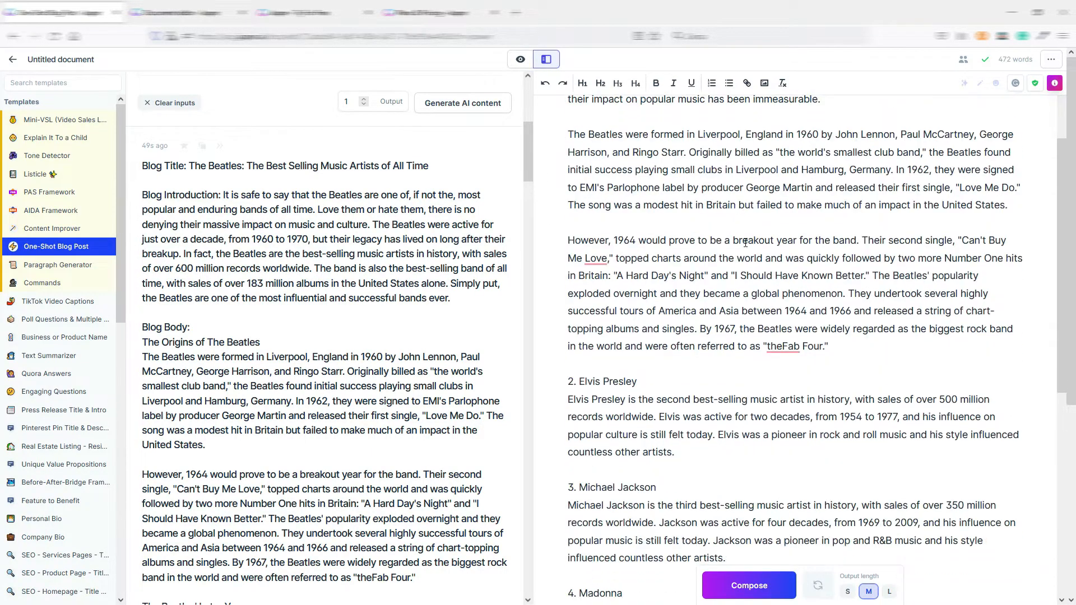
scroll(717, 227, "up", 2)
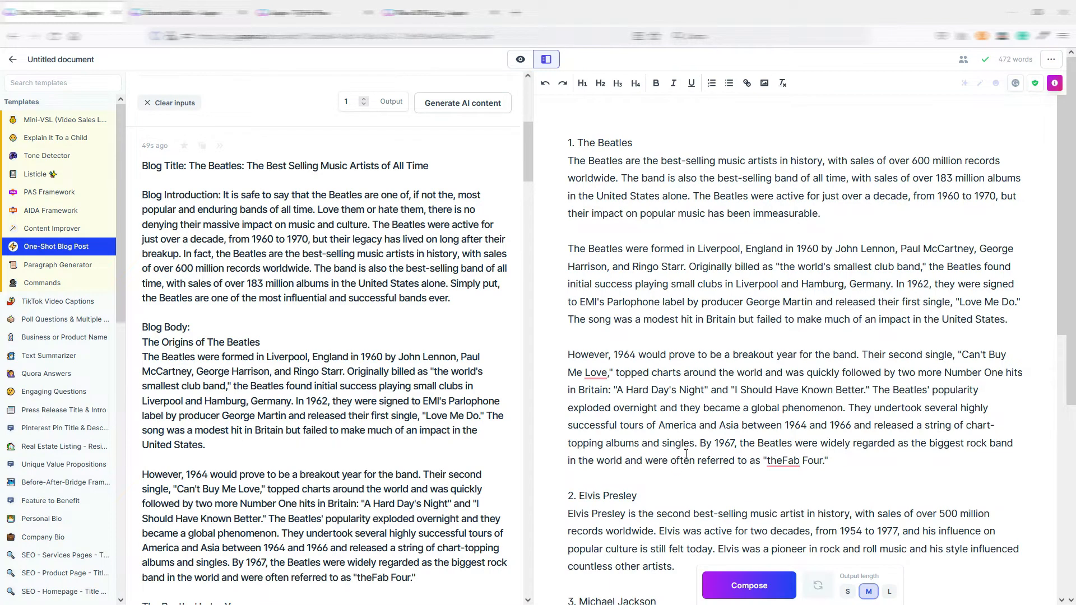
scroll(748, 235, "down", 3)
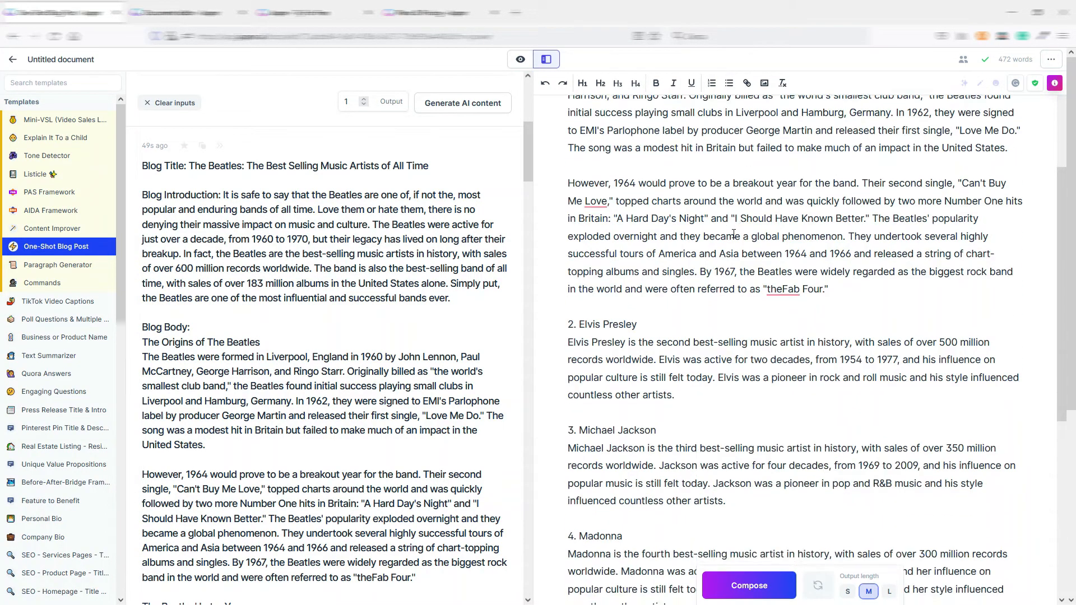
scroll(733, 234, "down", 2)
scroll(663, 404, "down", 3)
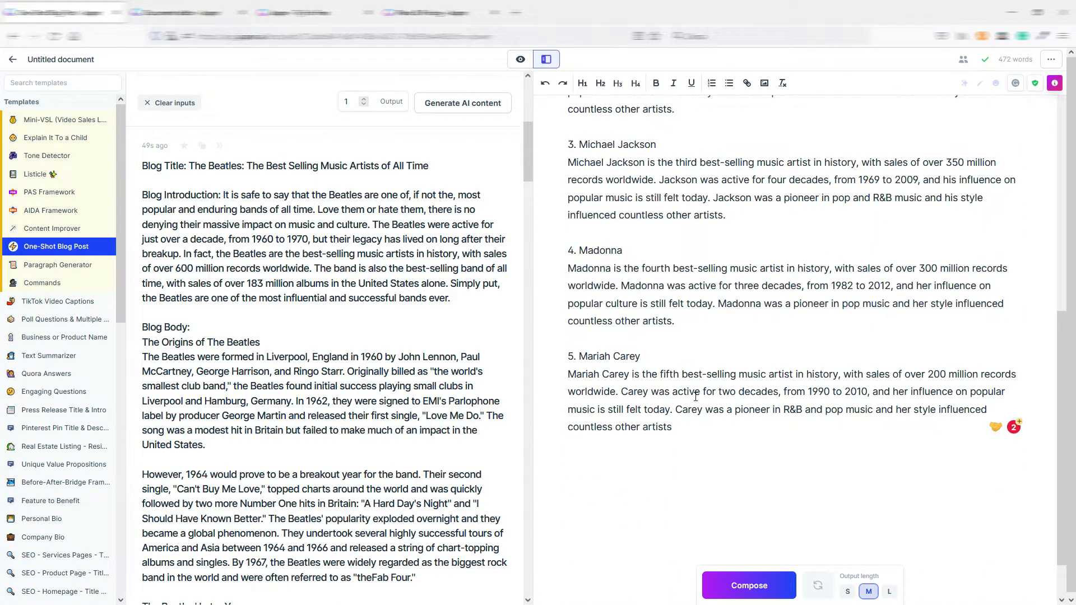
scroll(664, 289, "up", 8)
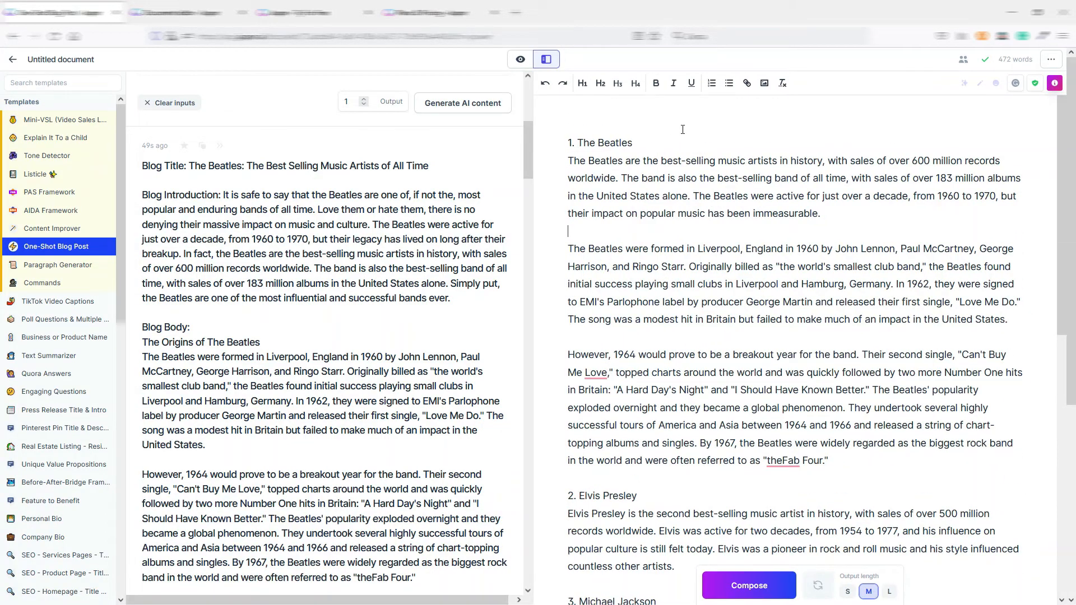
scroll(745, 336, "down", 9)
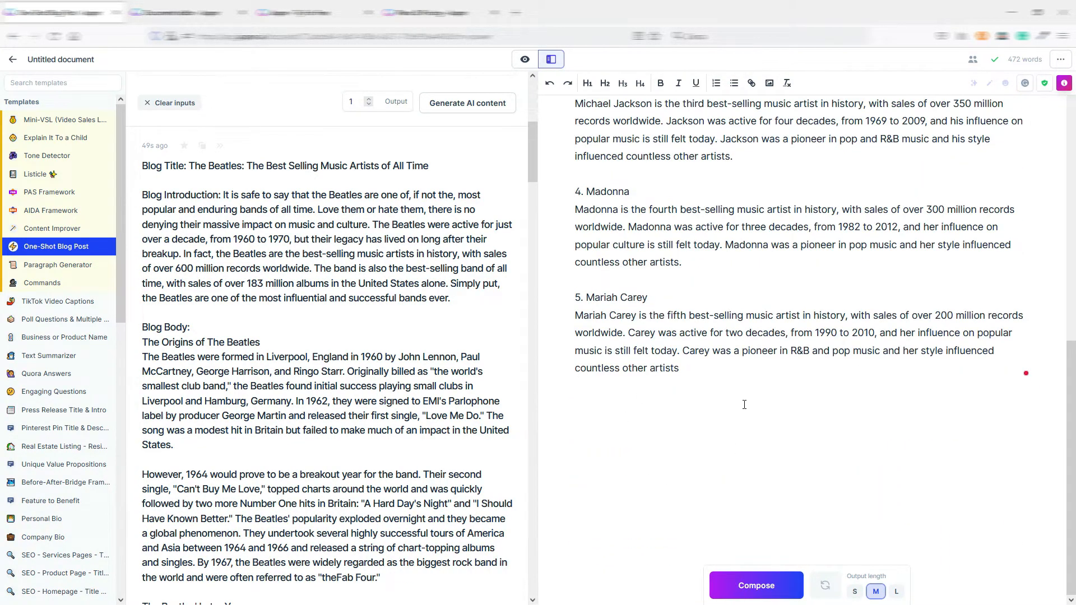
scroll(744, 405, "up", 10)
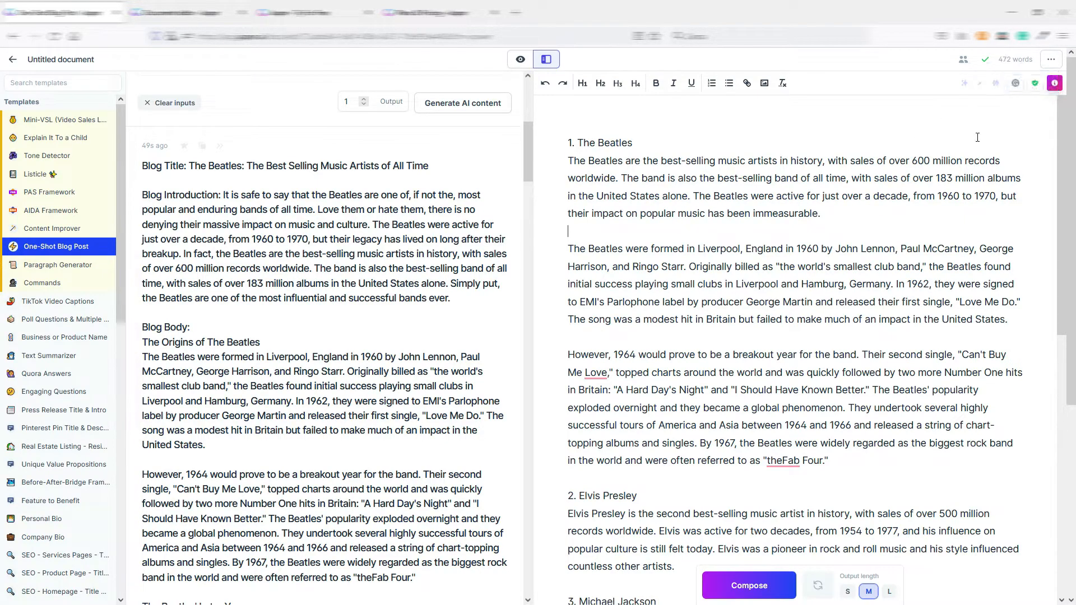
mouse_move(1019, 58)
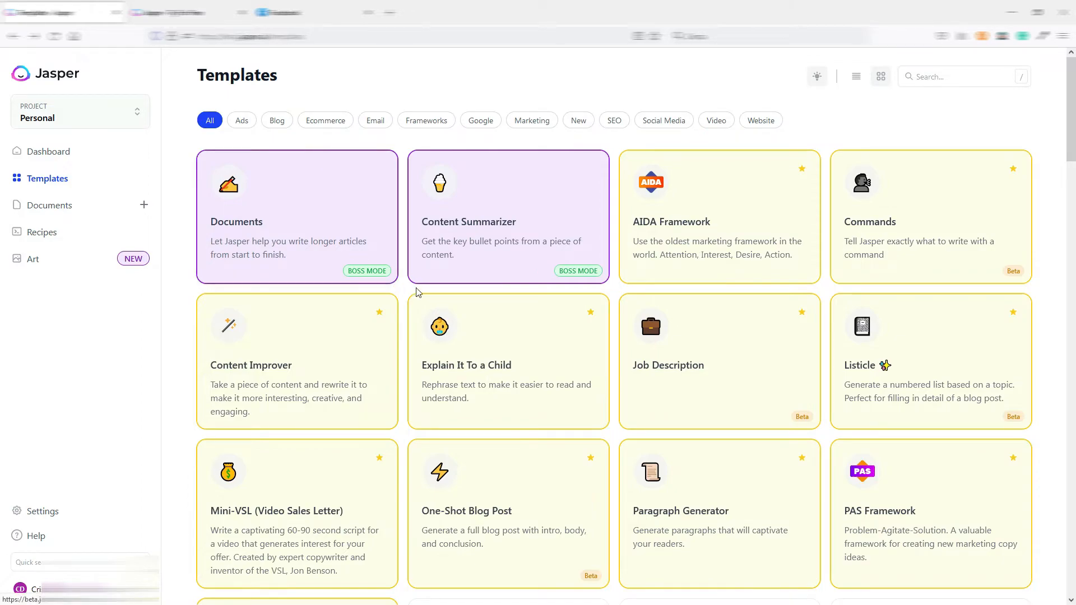
- Use the Job Description template to generate an exciting-toned description for the affiliate marketing manager position at Jasper, with English (American) output
left_click(733, 346)
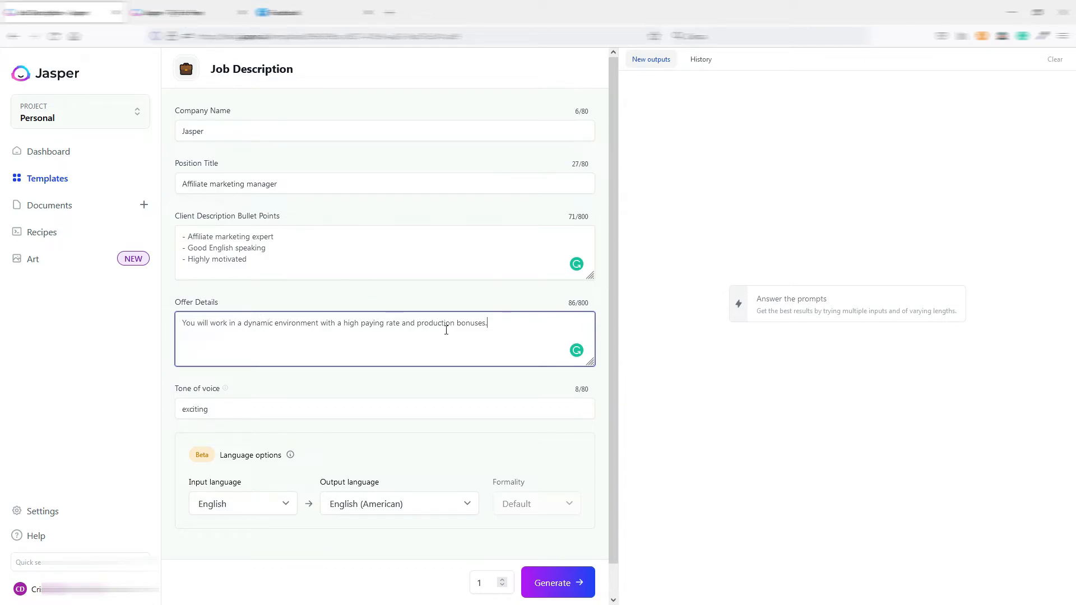
left_click(546, 582)
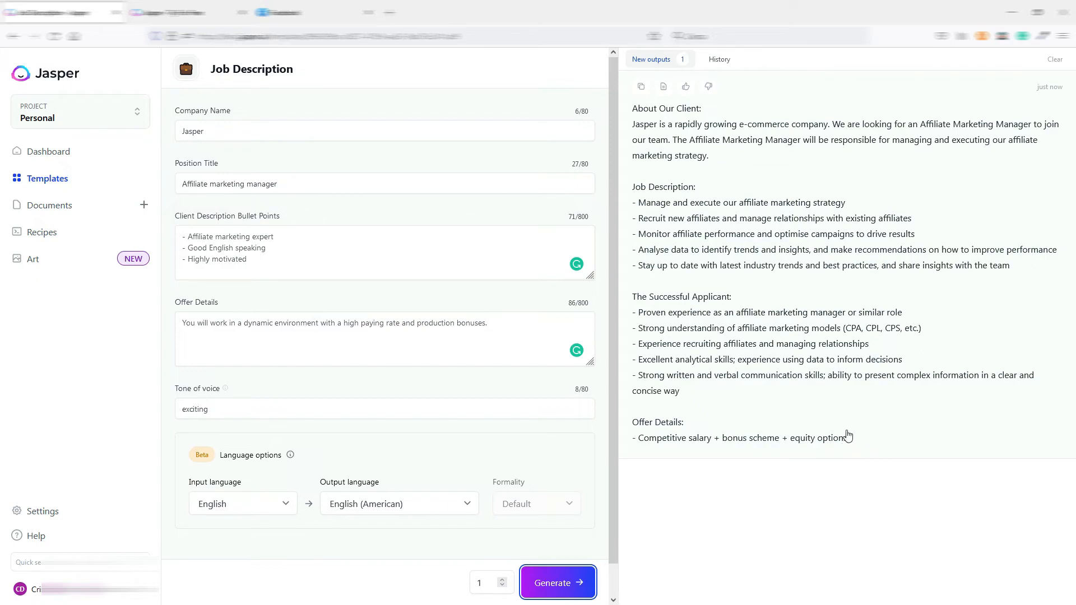
triple_click(505, 324)
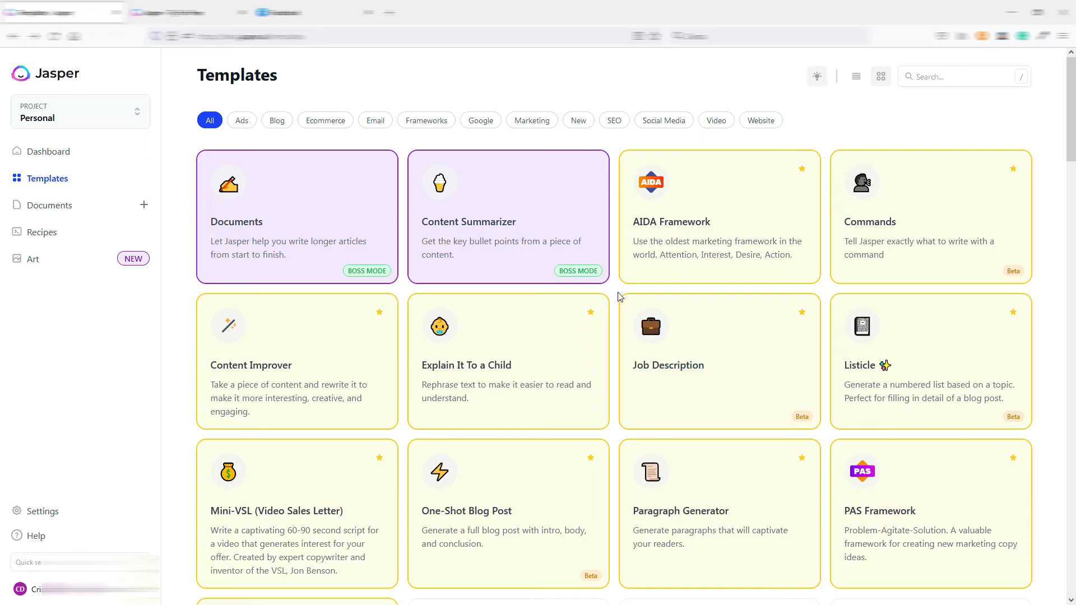
- View the Jasper free-trial landing page, and return to the template library
key("ctrl+Tab")
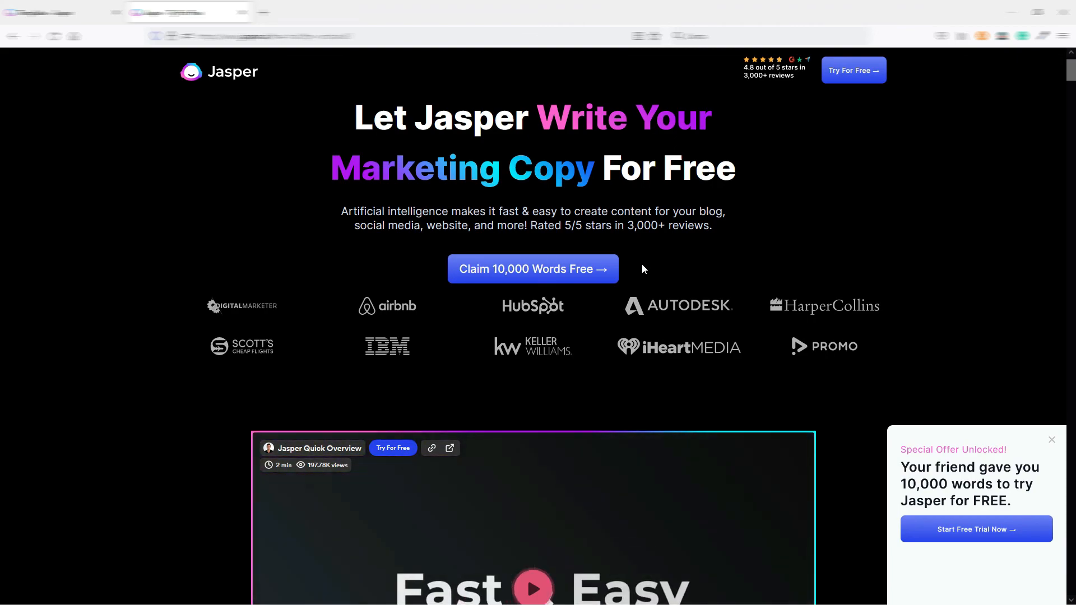
left_click(39, 13)
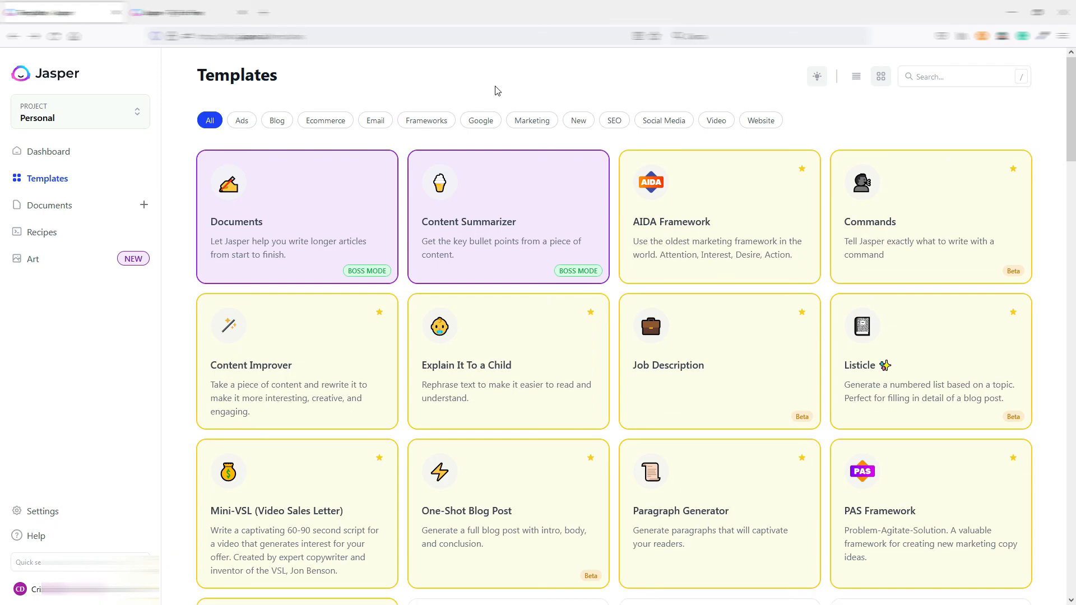